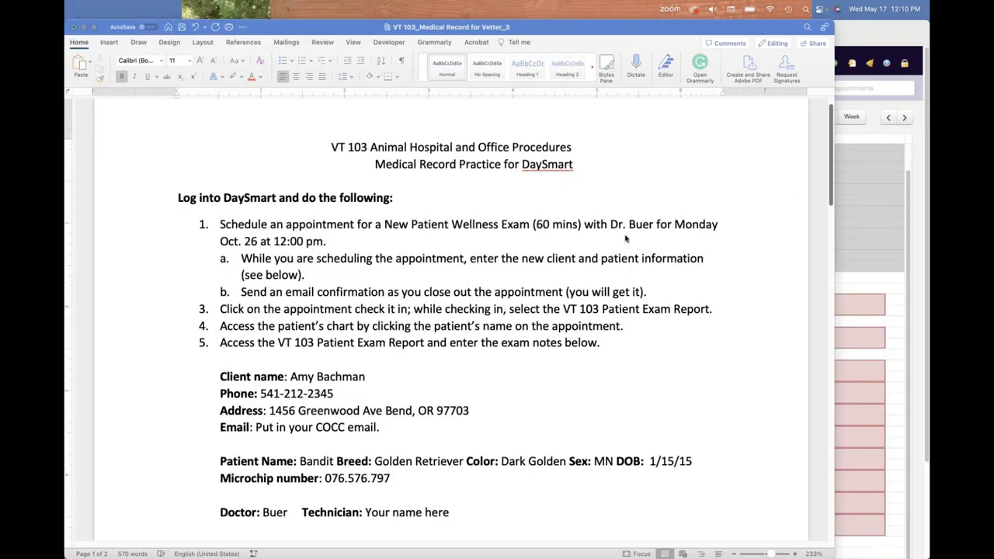
# Read the practice assignment's scheduling and check-in instructions along with the client, patient and doctor details.
pyautogui.scroll(-1, 625, 238)
pyautogui.scroll(2, 625, 238)
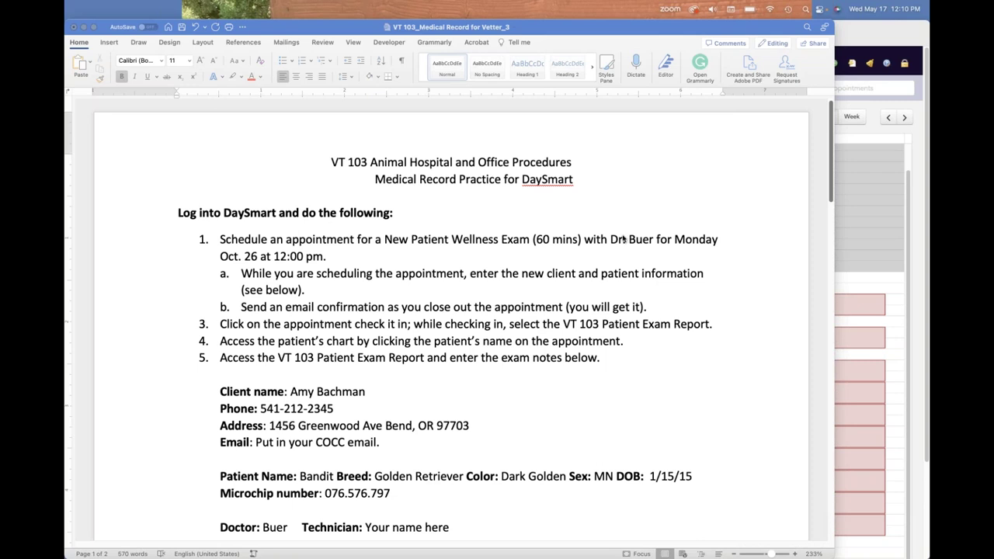
pyautogui.scroll(1, 623, 239)
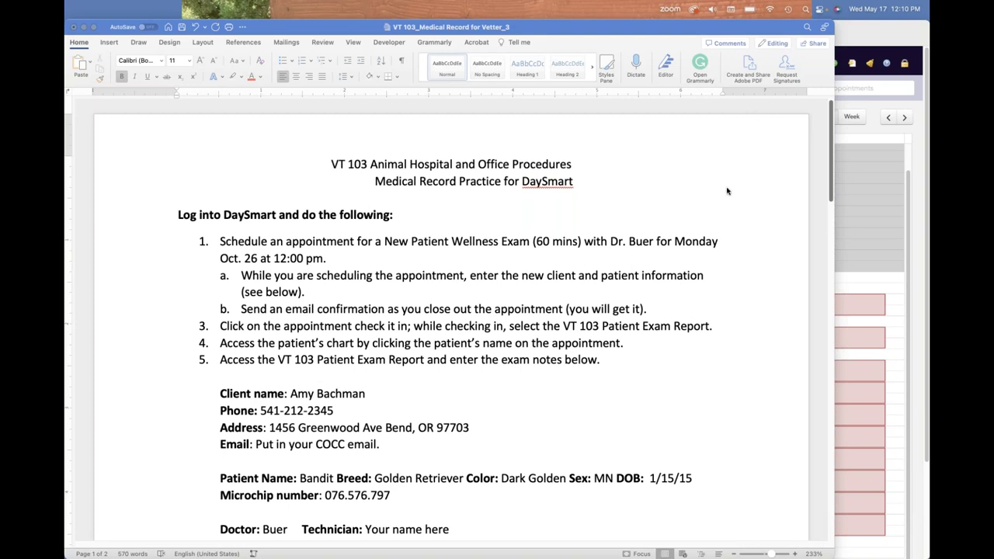
pyautogui.scroll(-3, 572, 342)
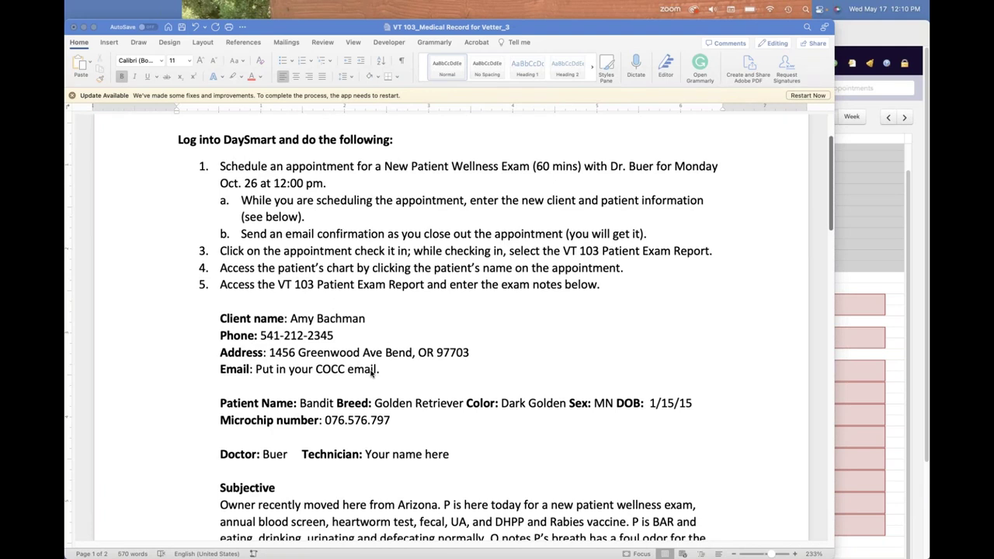
pyautogui.scroll(-2, 373, 373)
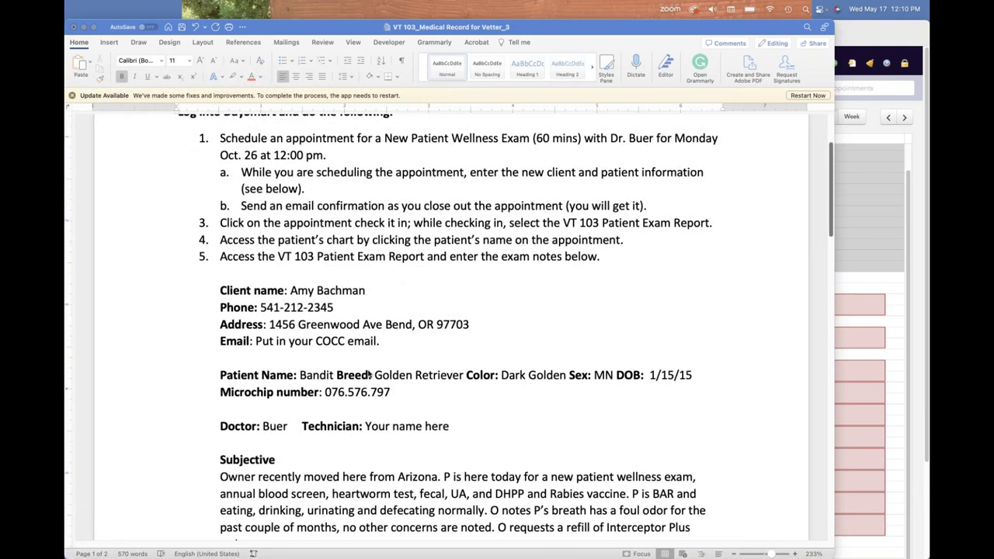
pyautogui.scroll(-1, 370, 375)
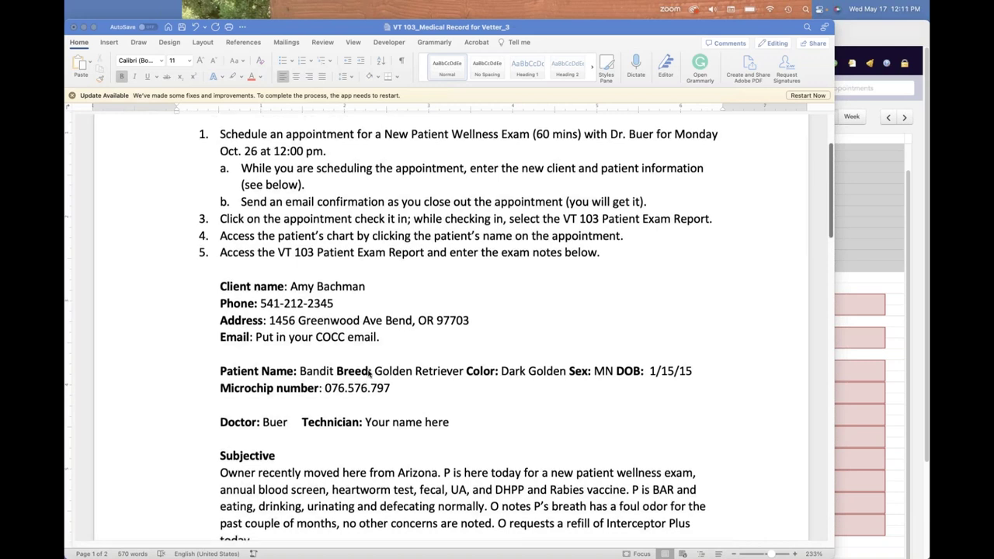
pyautogui.scroll(-1, 369, 375)
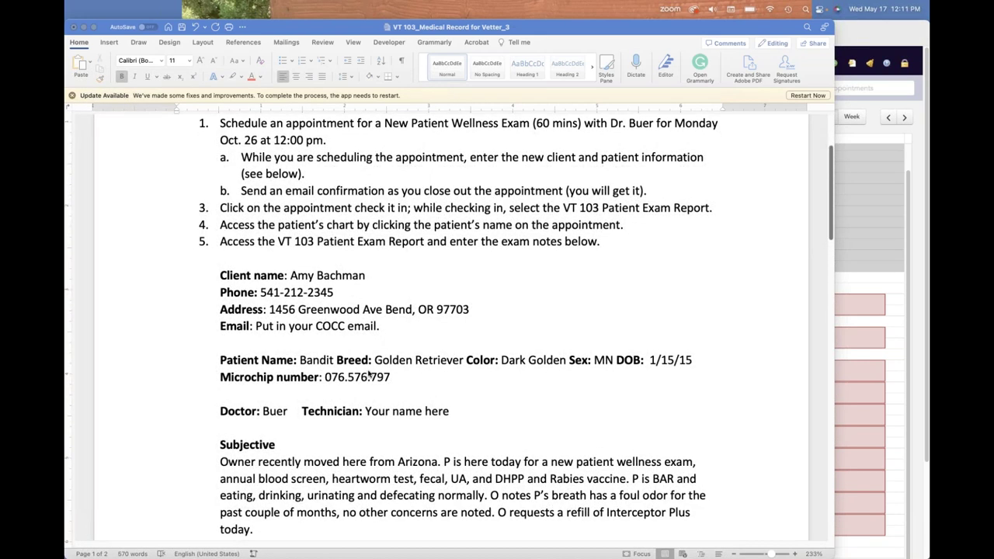
pyautogui.scroll(-1, 369, 376)
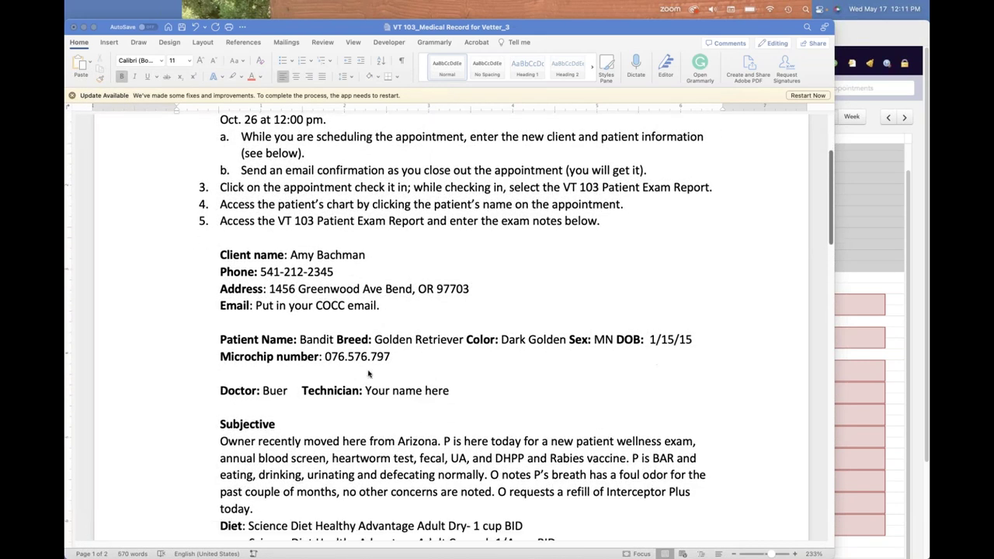
# Review the assignment's exam notes from Subjective through Plan and the additional to-do tasks at the document's end.
pyautogui.scroll(-5, 369, 374)
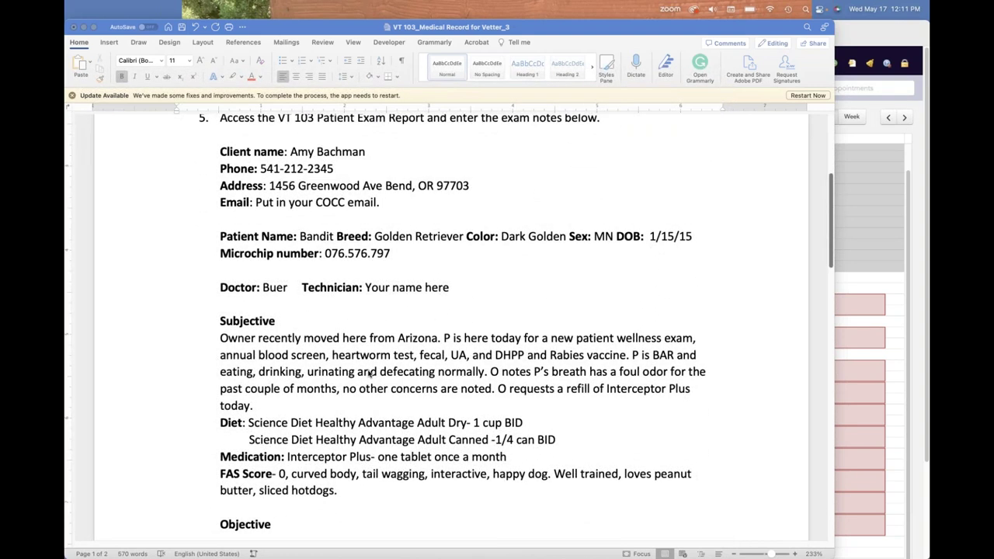
pyautogui.scroll(-6, 369, 374)
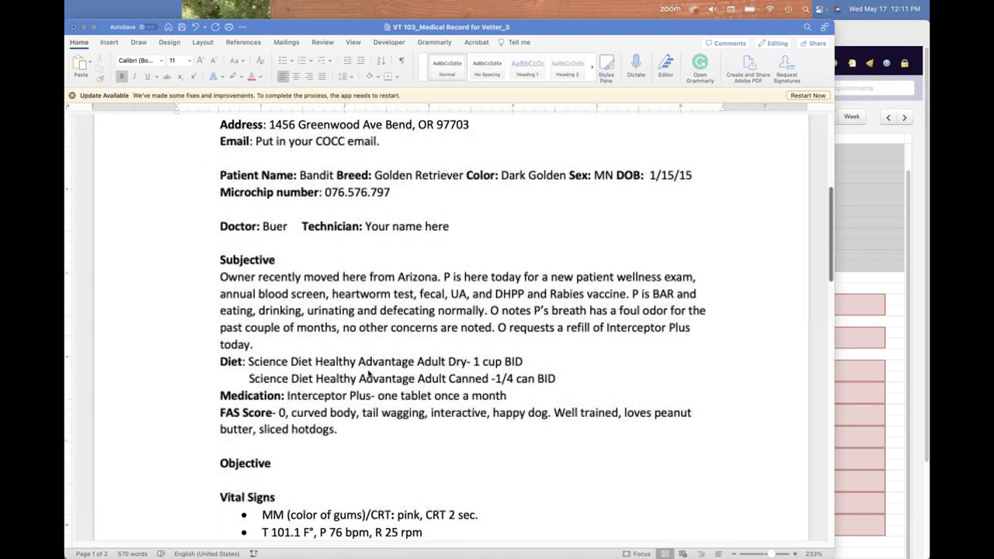
pyautogui.scroll(-4, 369, 374)
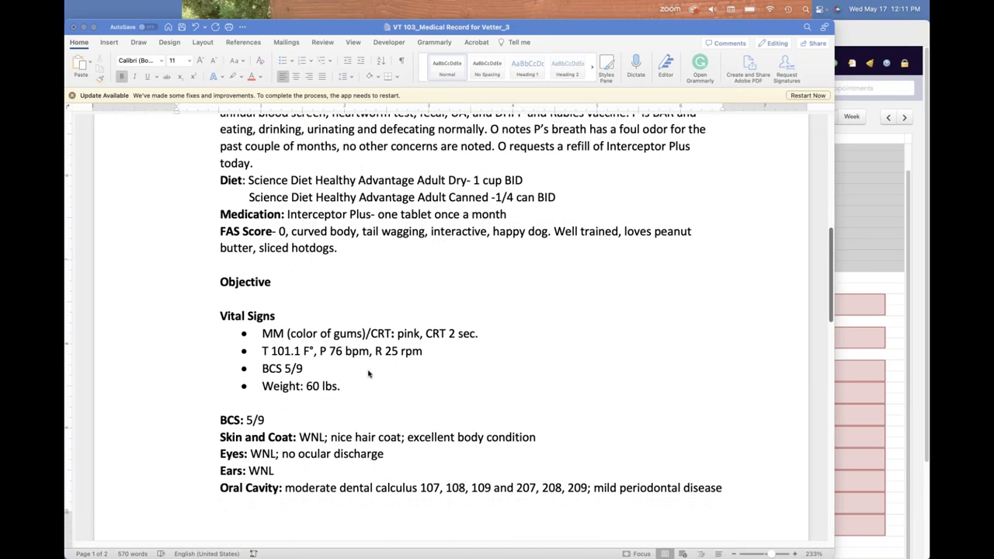
pyautogui.scroll(-7, 369, 373)
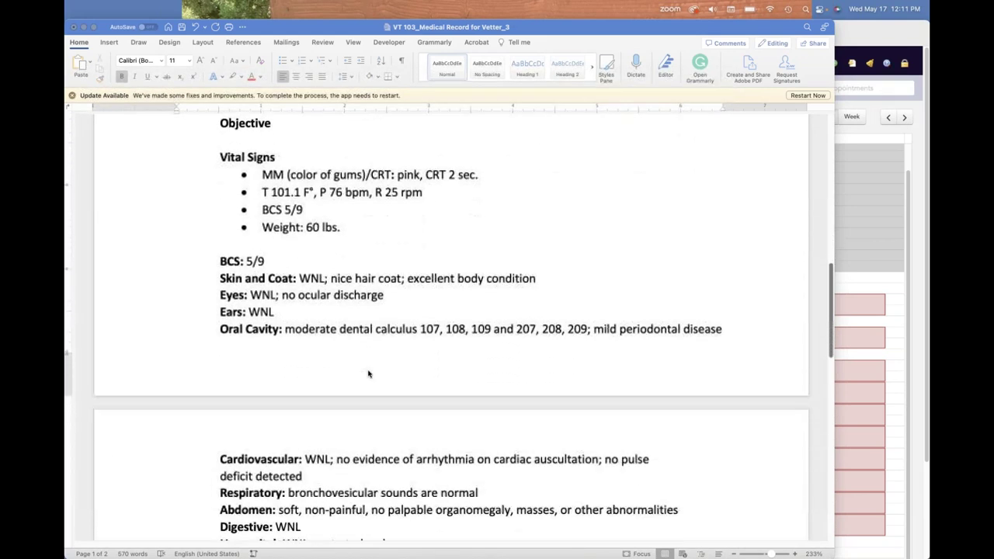
pyautogui.scroll(-14, 369, 374)
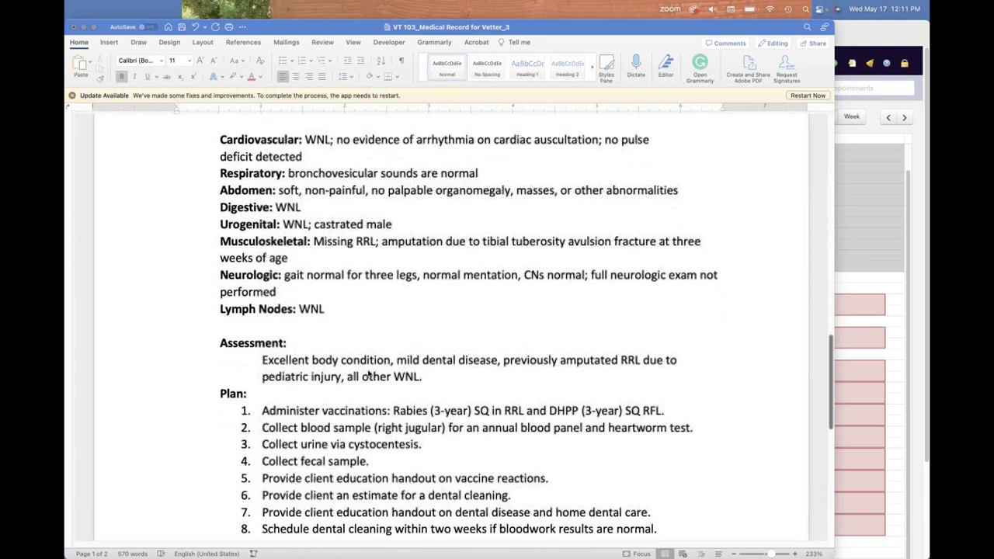
pyautogui.scroll(-10, 369, 373)
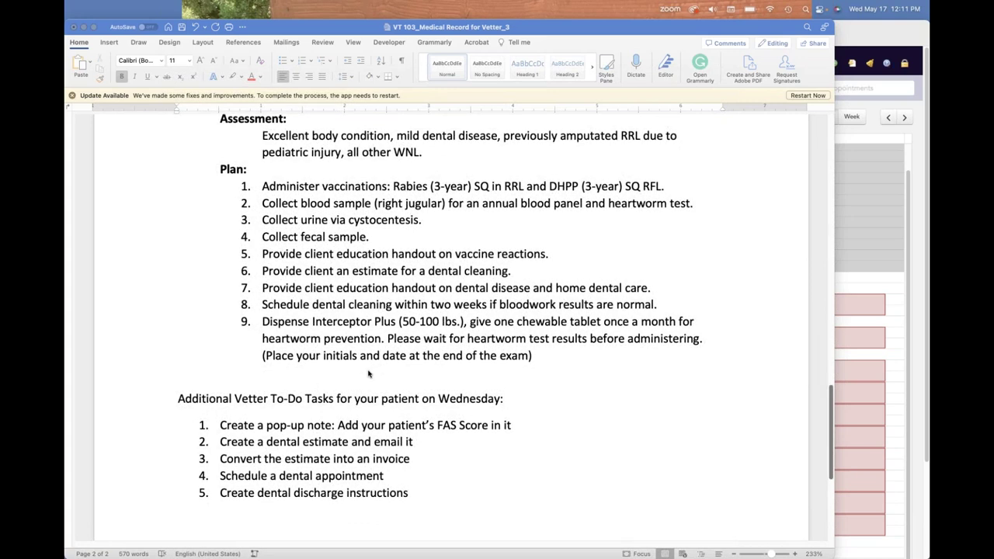
pyautogui.scroll(-11, 369, 373)
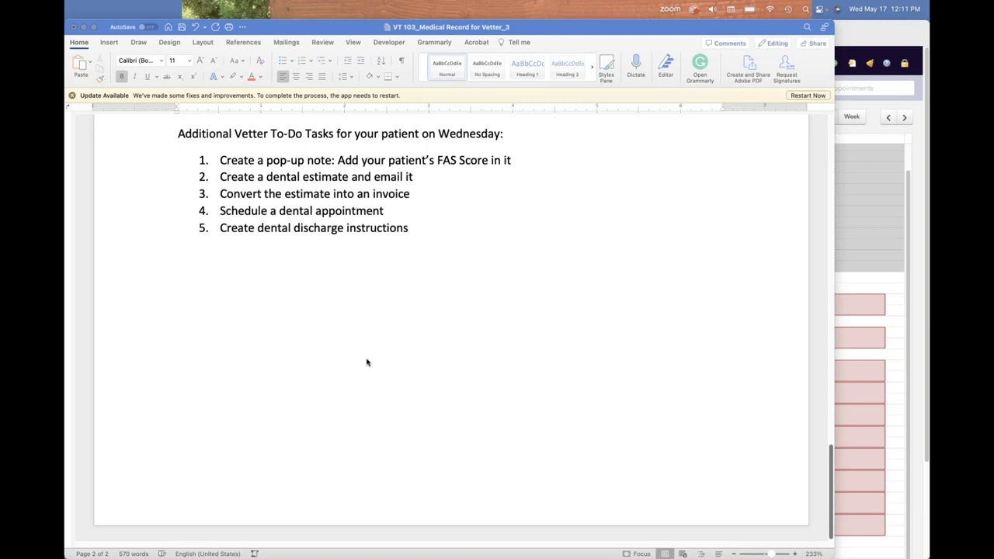
# Move the Word document aside and minimize it to switch to the Vetter schedule in Safari.
pyautogui.click(281, 28)
pyautogui.moveTo(282, 29); pyautogui.dragTo(370, 29)
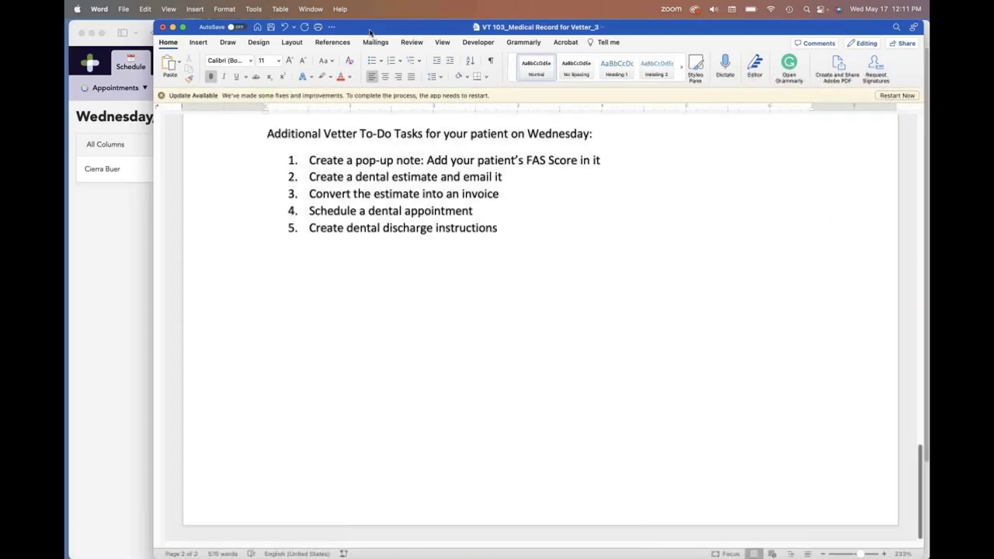
pyautogui.click(173, 28)
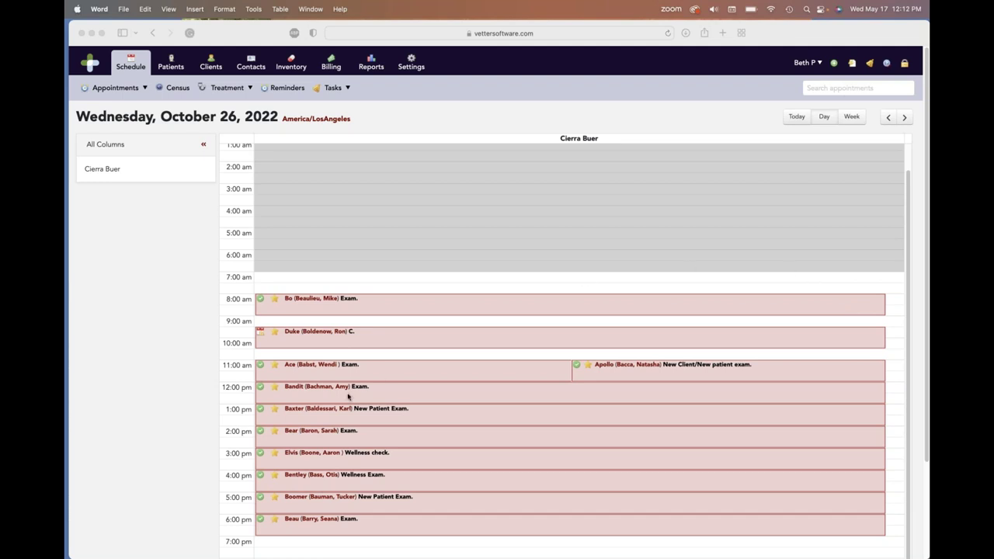
# Open Bandit's patient record from the 12:00 pm appointment and bring up the VT 103 Patient Exam Report.
pyautogui.click(295, 391)
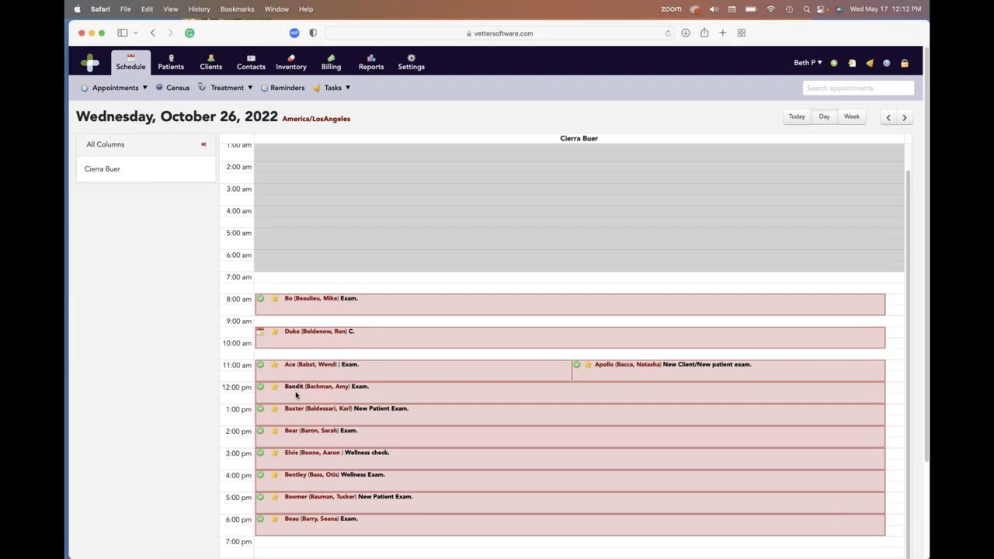
pyautogui.click(294, 387)
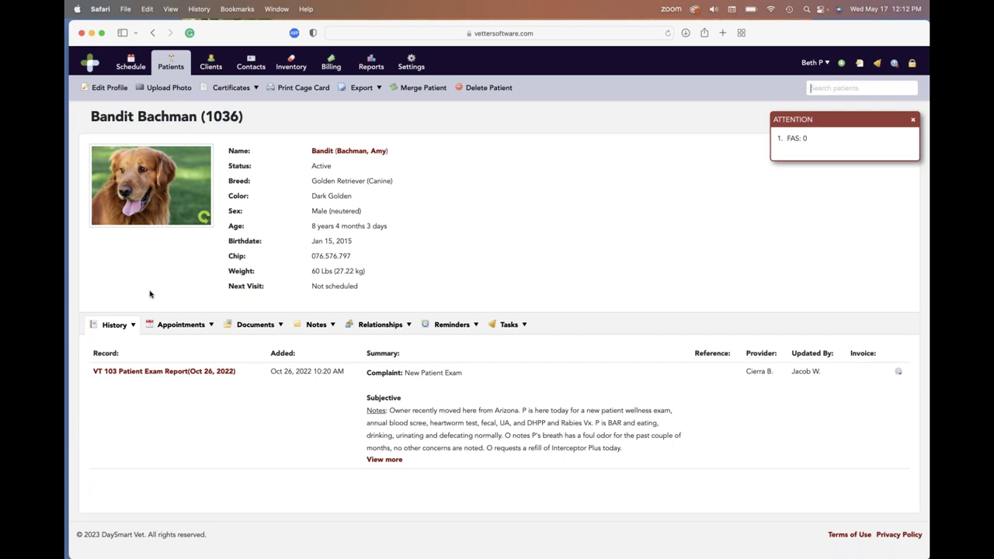
pyautogui.click(155, 374)
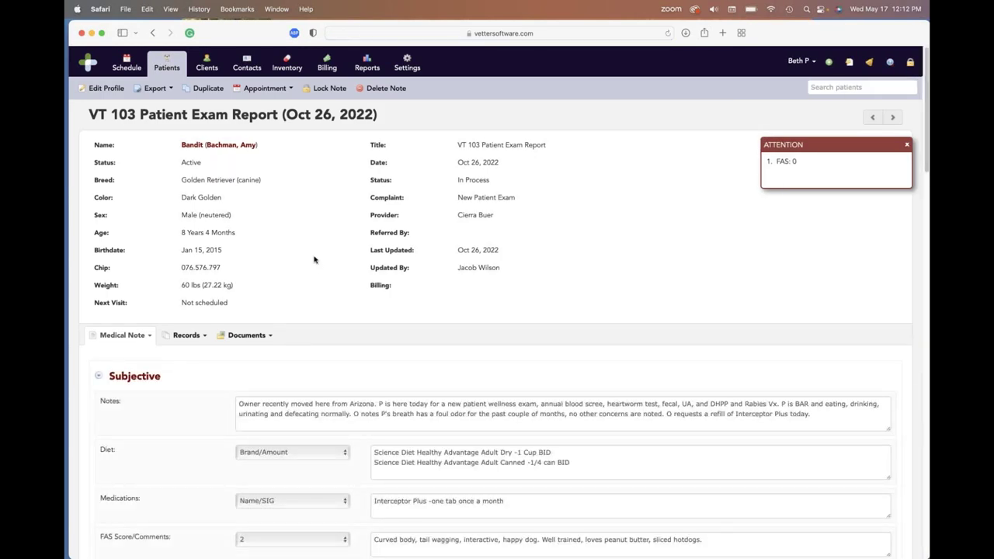
# Examine the client's contact details and Bandit's exam report entries from Subjective through Plan.
pyautogui.click(220, 146)
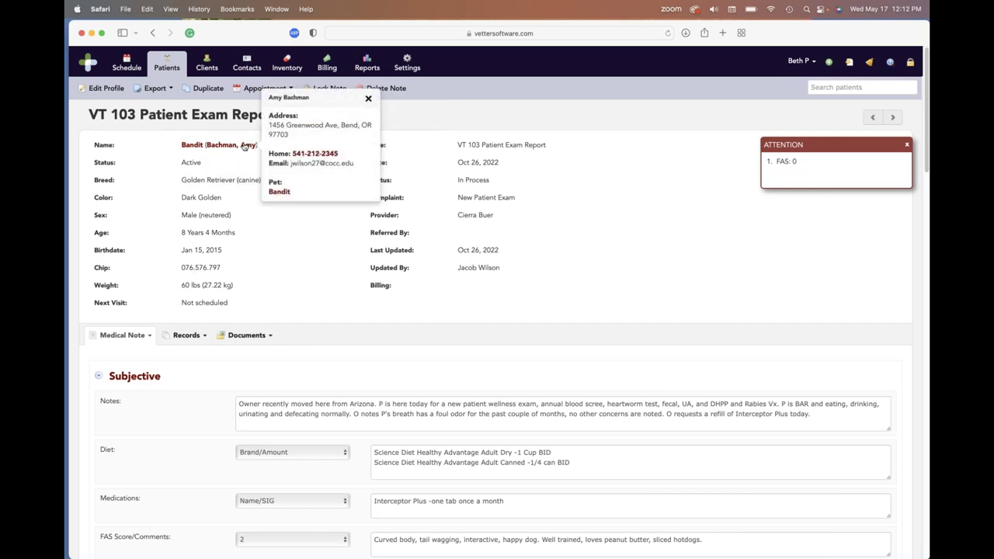
pyautogui.scroll(-5, 335, 261)
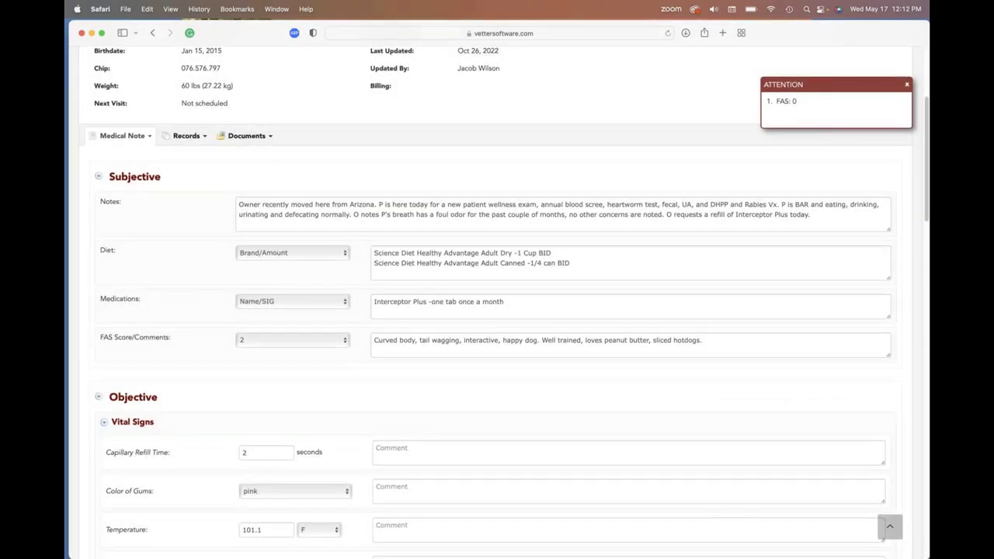
pyautogui.scroll(-2, 497, 311)
pyautogui.scroll(-12, 497, 311)
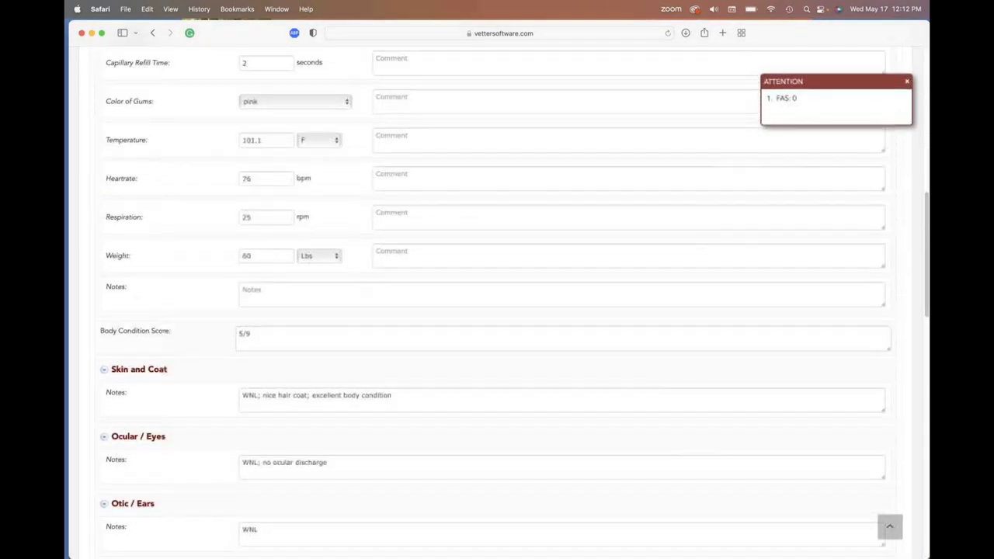
pyautogui.scroll(-5, 497, 310)
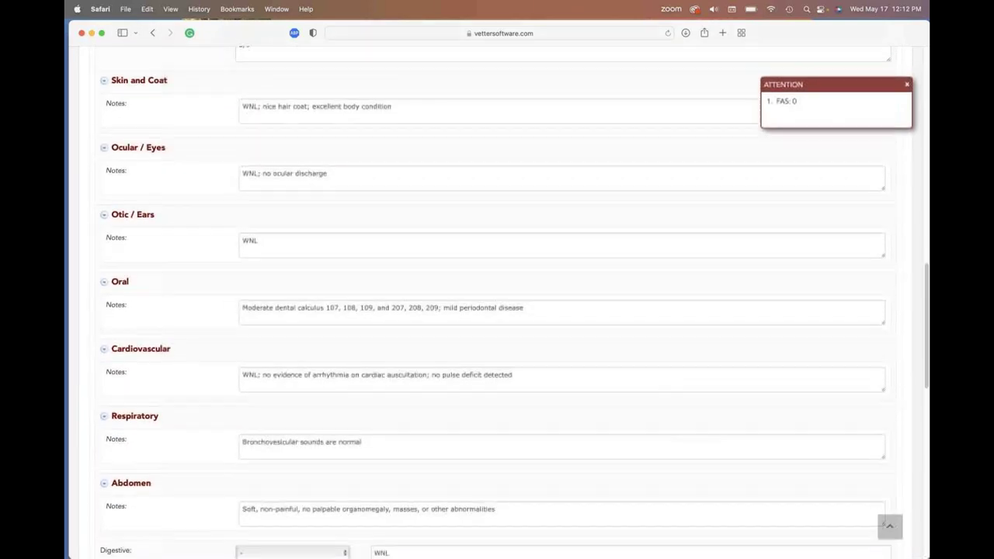
pyautogui.scroll(-1, 497, 310)
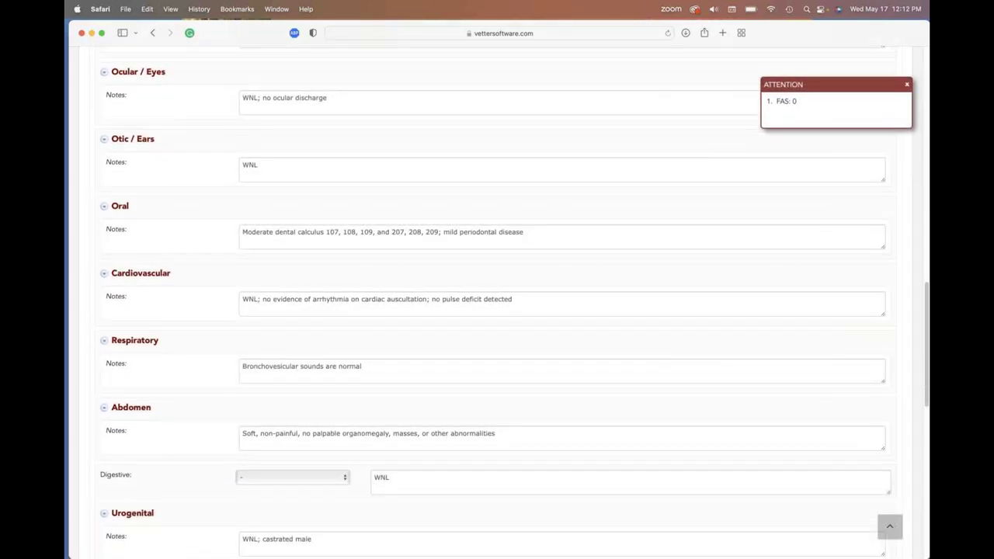
pyautogui.scroll(-13, 497, 310)
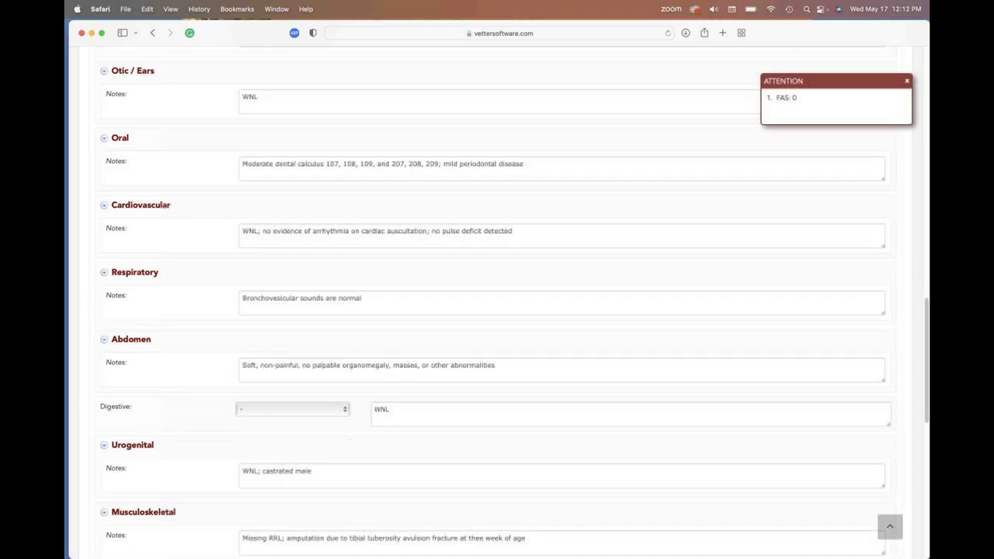
pyautogui.scroll(-2, 497, 311)
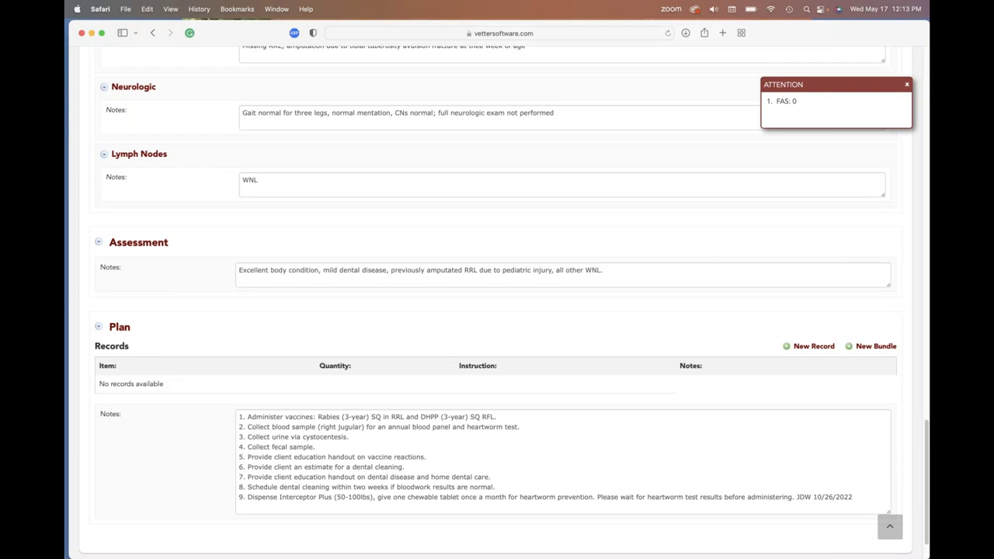
pyautogui.scroll(-1, 497, 300)
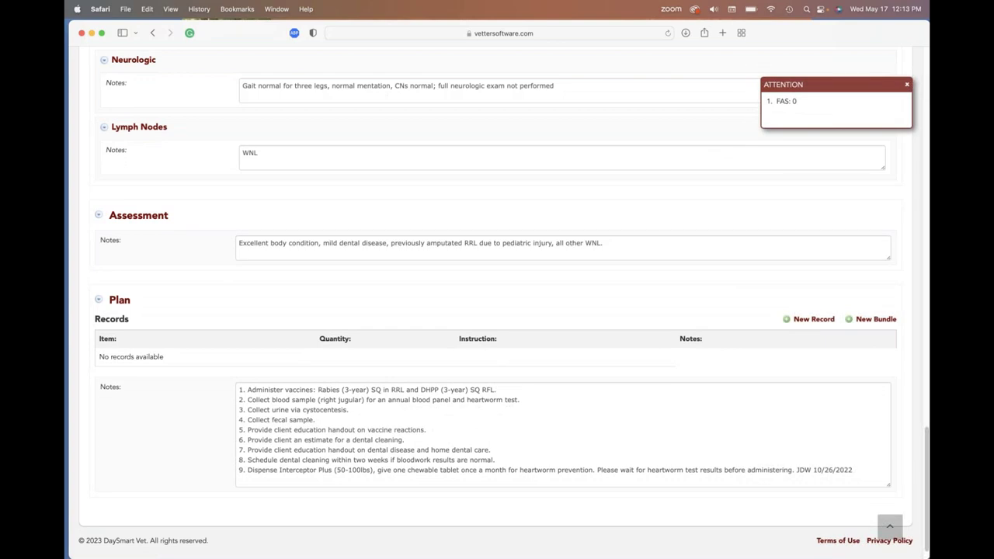
pyautogui.scroll(20, 497, 311)
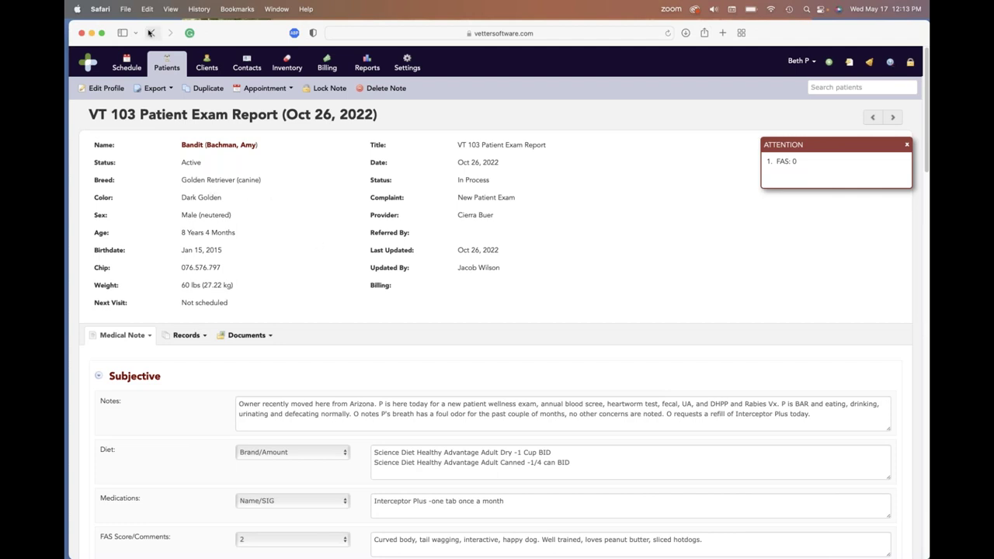
# Return to the appointment schedule and display the day view for October 26, 2022.
pyautogui.click(151, 33)
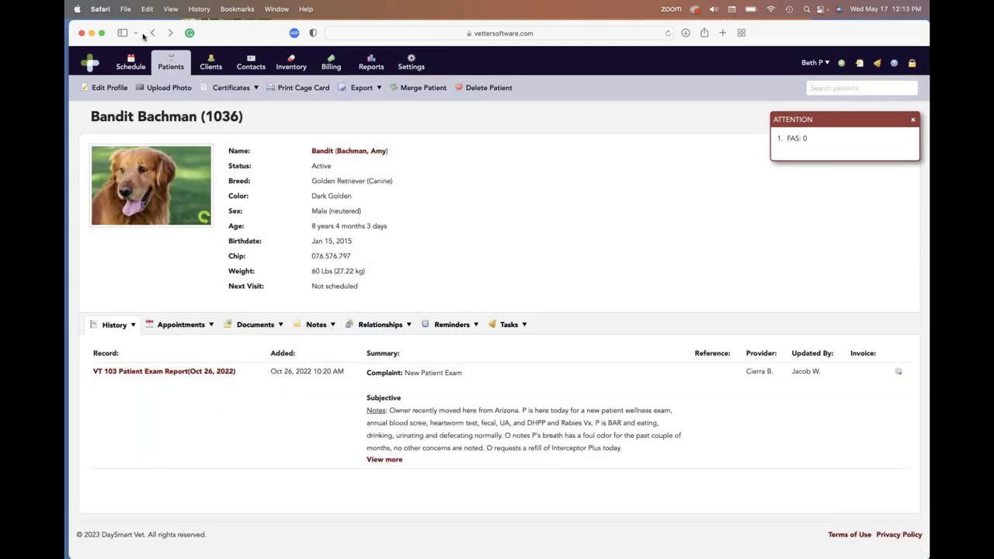
pyautogui.click(153, 34)
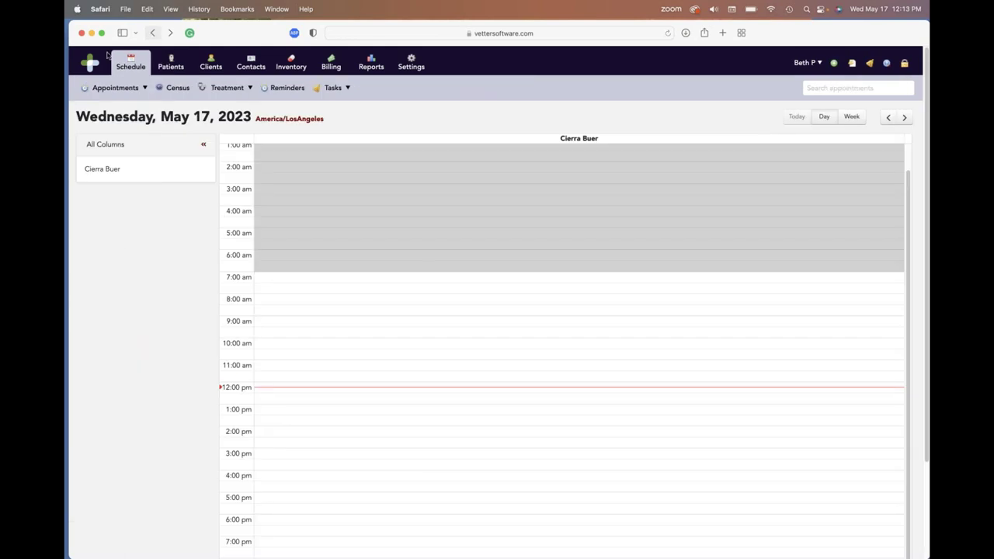
pyautogui.click(826, 120)
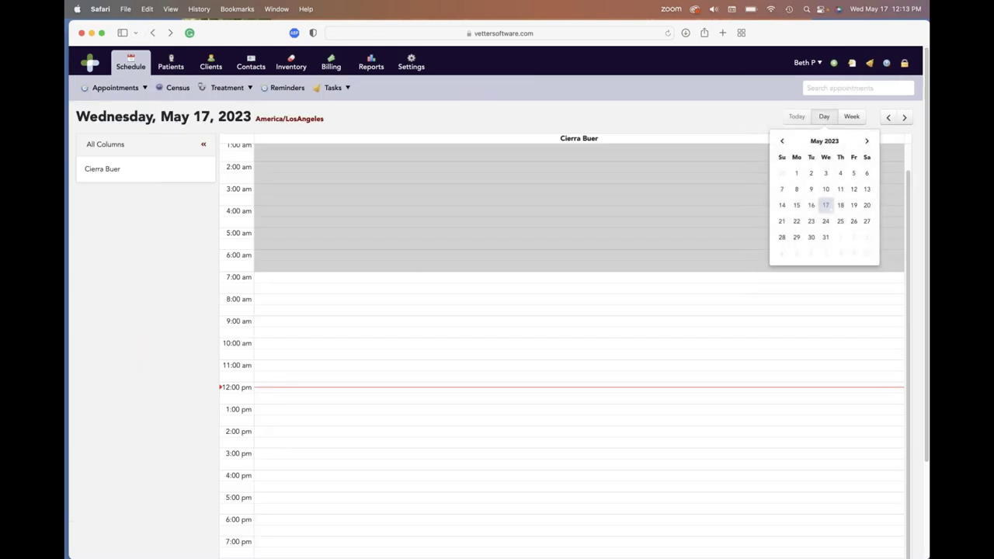
pyautogui.click(785, 142)
pyautogui.click(785, 142)
pyautogui.click(784, 142)
pyautogui.click(784, 142)
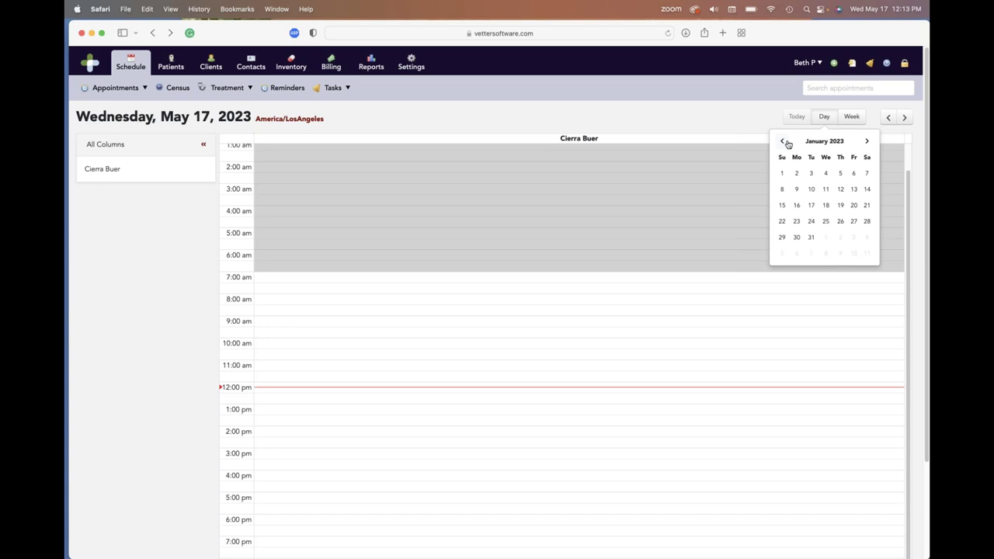
pyautogui.click(784, 142)
pyautogui.click(784, 142)
pyautogui.click(785, 143)
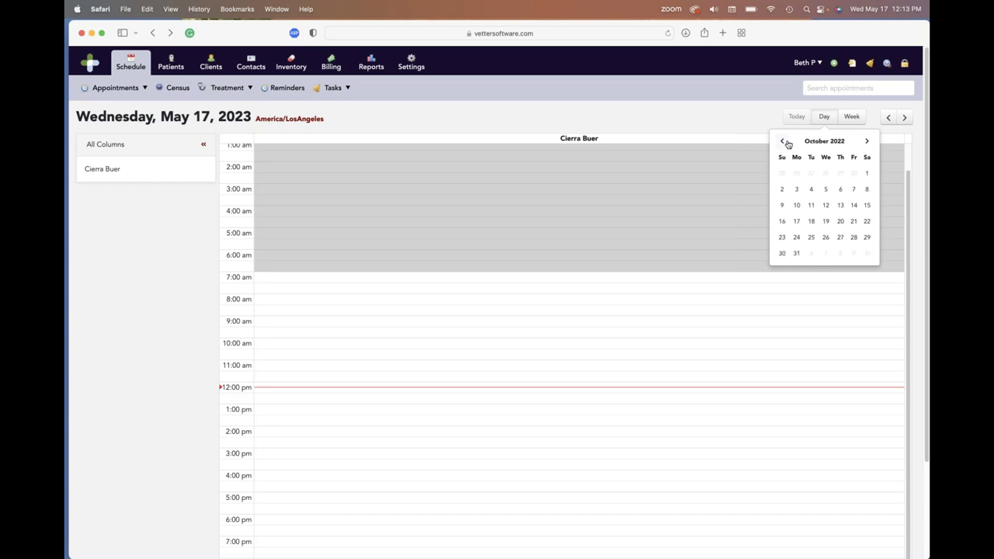
pyautogui.click(825, 237)
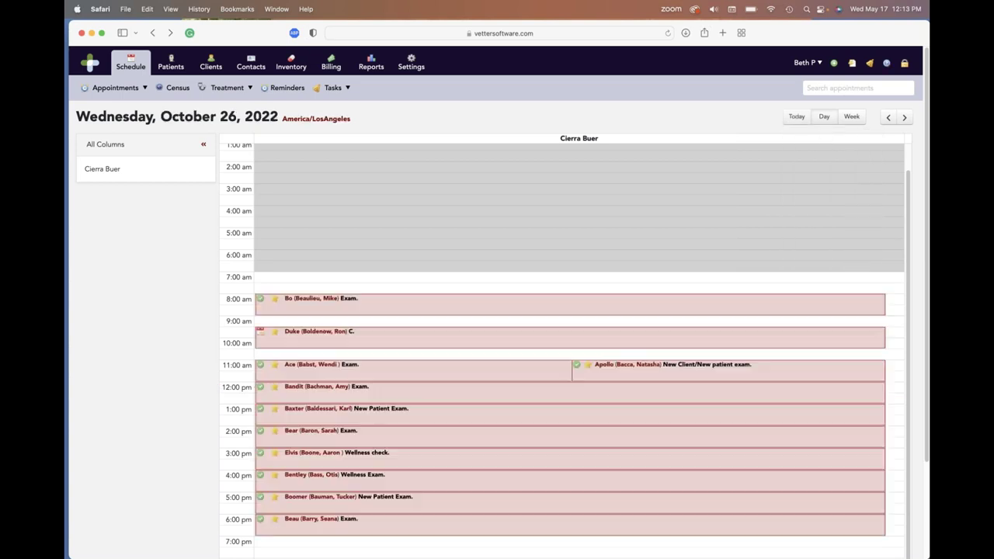
# Open Baxter's patient record from the 1:00 pm appointment, examine its treatment history and VT 103 Patient Exam Report summary, and return to the schedule.
pyautogui.click(295, 409)
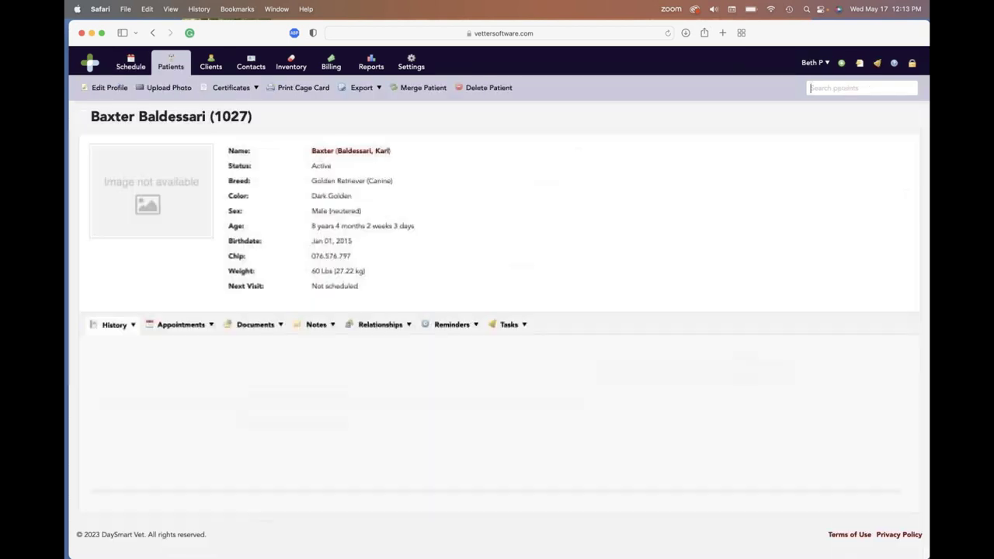
pyautogui.scroll(-3, 296, 409)
pyautogui.scroll(-5, 497, 335)
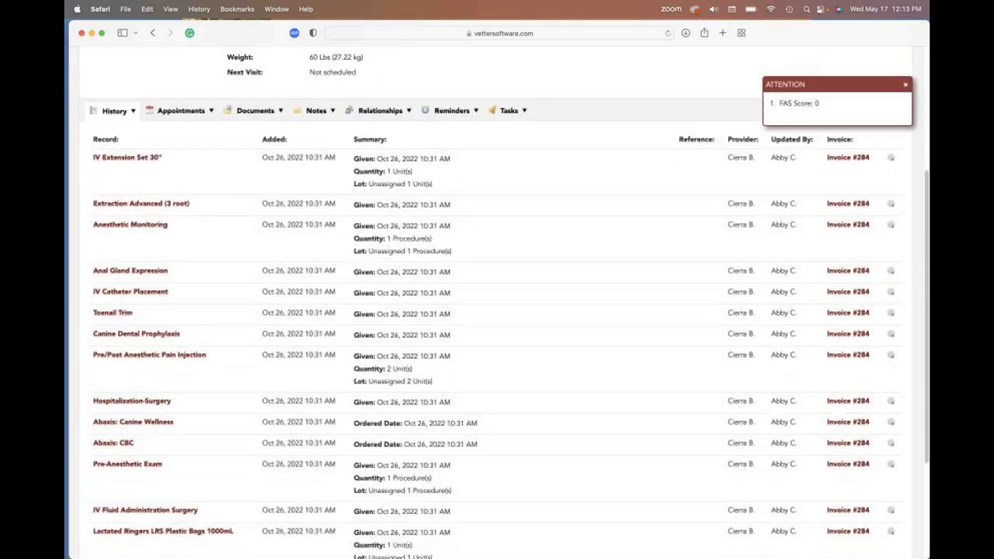
pyautogui.scroll(-3, 165, 409)
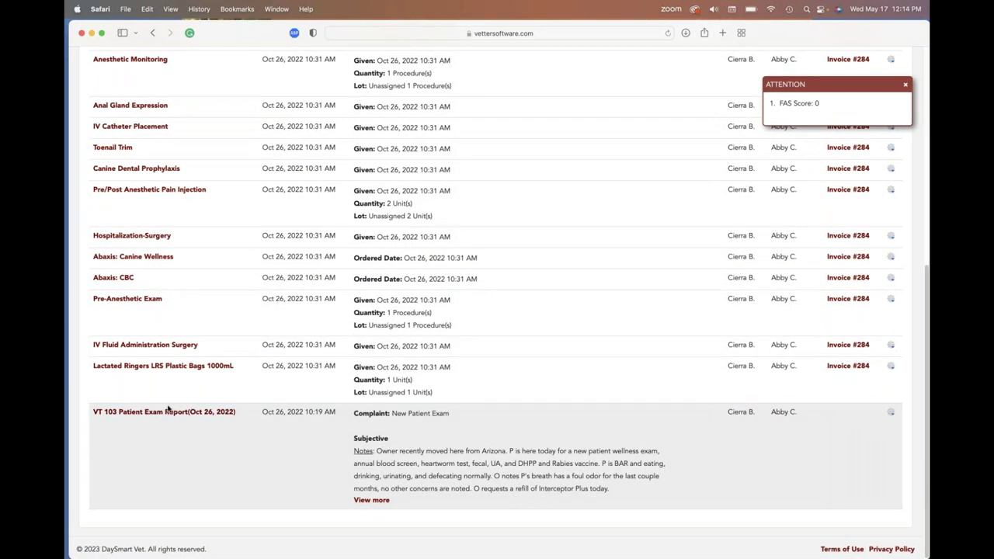
pyautogui.scroll(2, 167, 409)
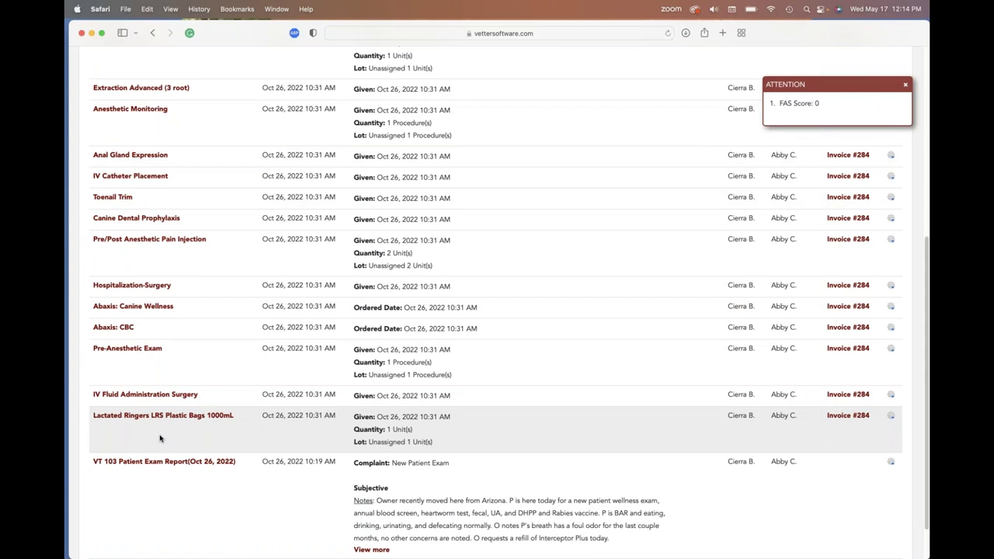
pyautogui.scroll(5, 160, 439)
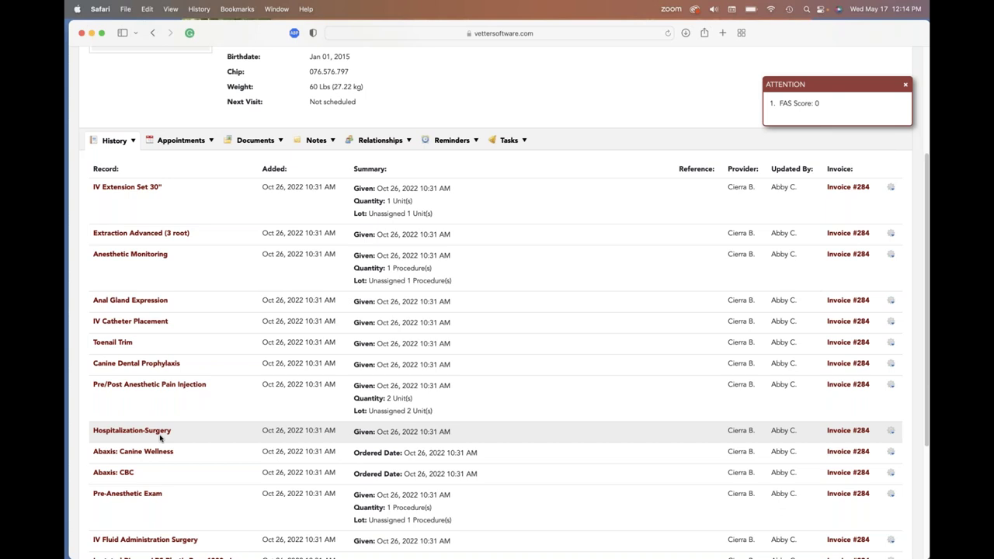
pyautogui.scroll(5, 161, 439)
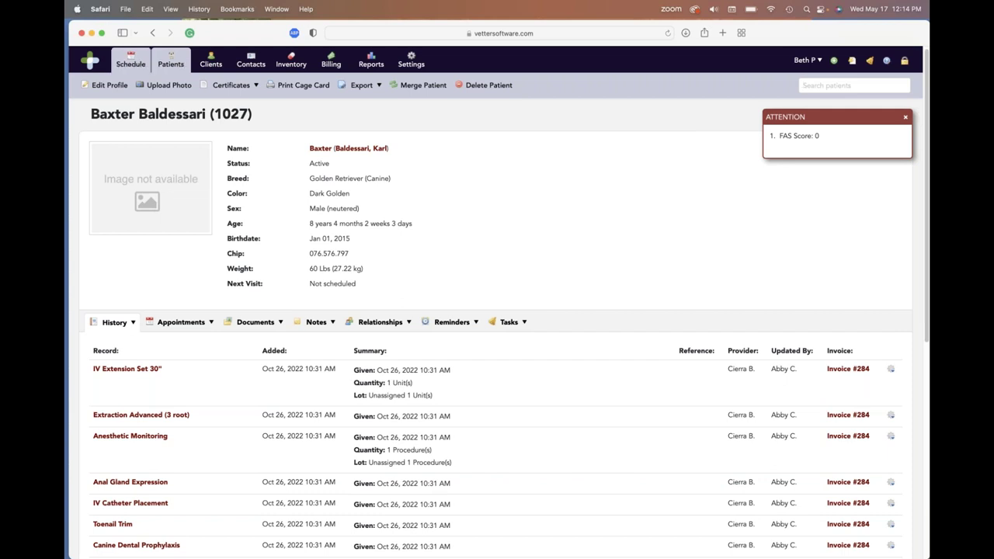
pyautogui.click(130, 61)
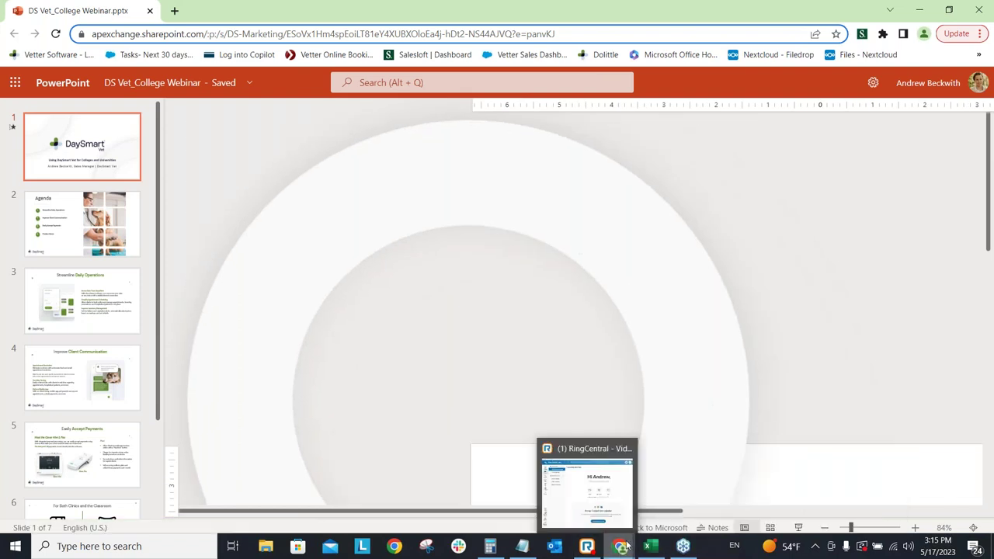
# Switch to the Vetter schedule in Chrome and open the Simple SOAP note linked to Milo's 9:00 am wellness appointment.
pyautogui.click(681, 505)
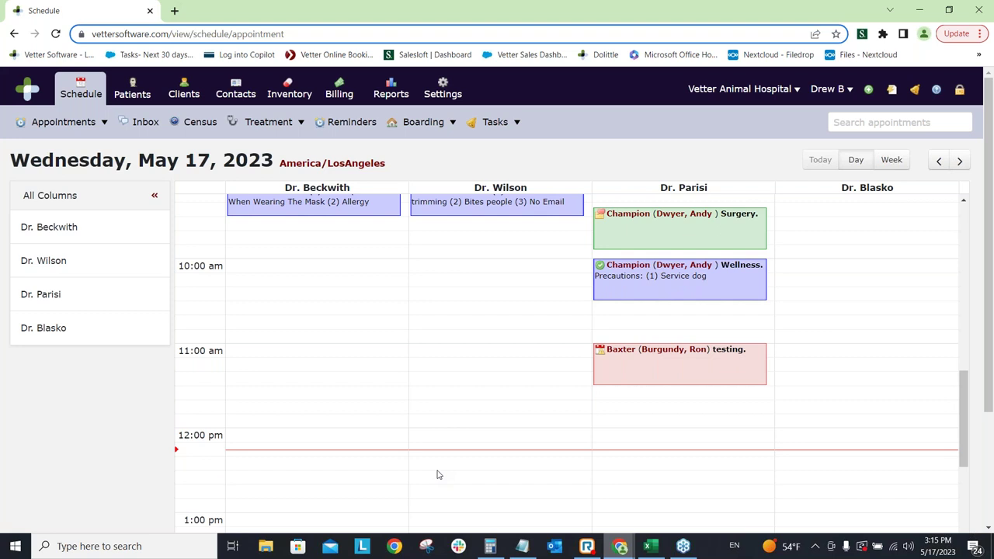
pyautogui.scroll(1, 384, 489)
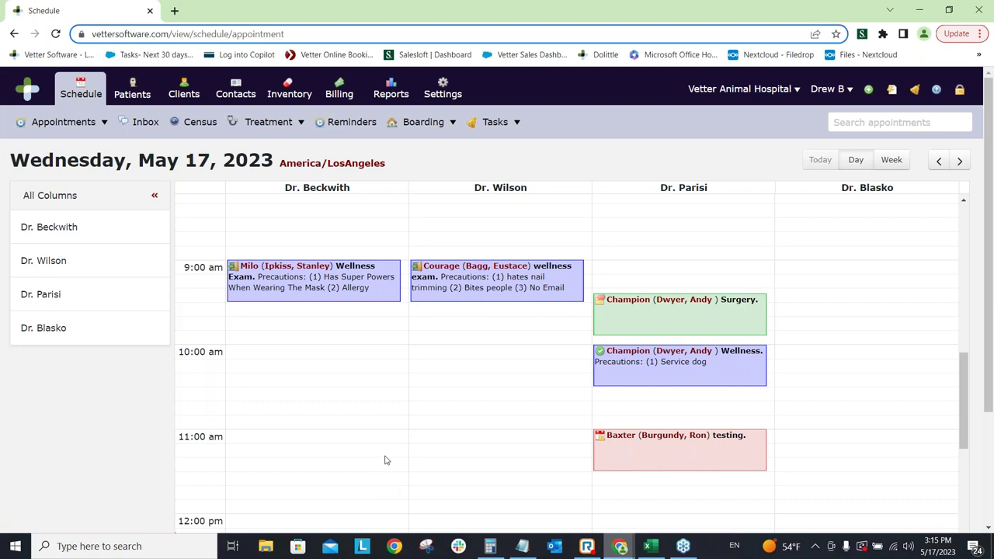
pyautogui.click(331, 382)
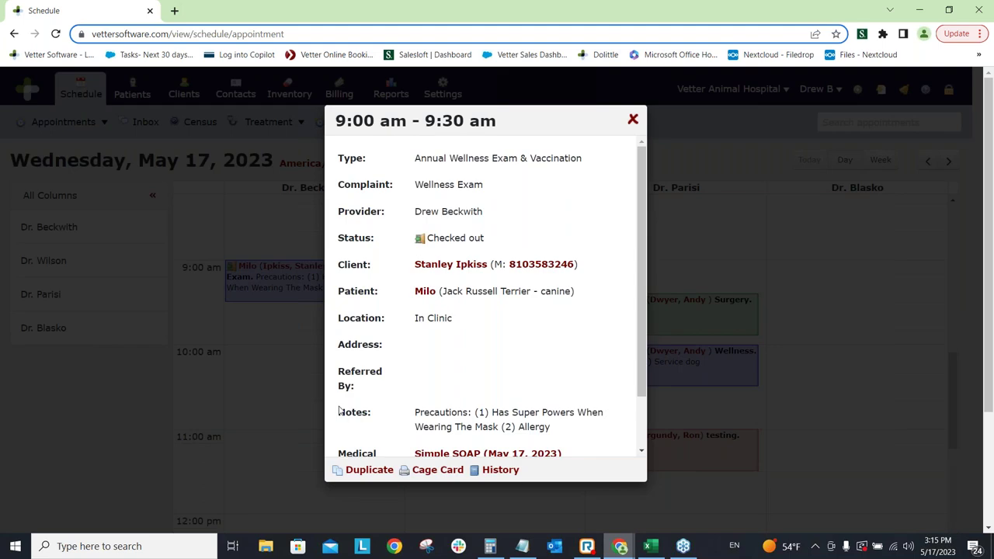
pyautogui.scroll(-1, 350, 418)
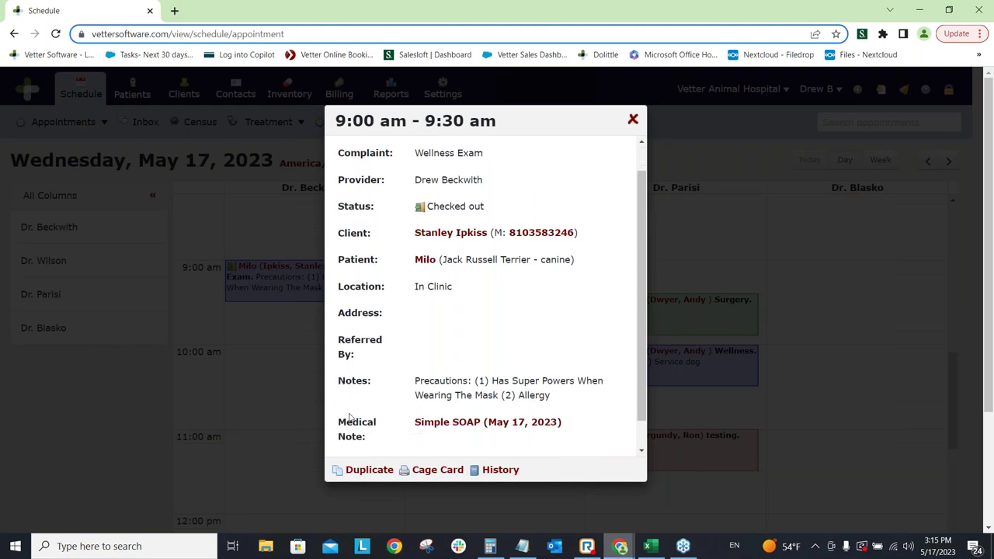
pyautogui.scroll(-1, 350, 418)
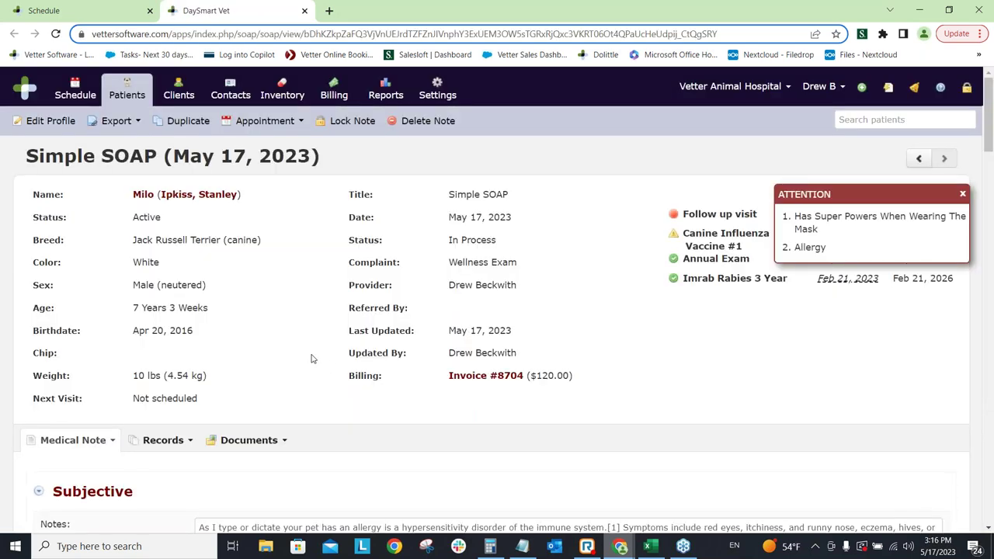
# Look over Milo's patient details and Subjective notes in the Simple SOAP, and dismiss the Attention alert.
pyautogui.scroll(-1, 312, 361)
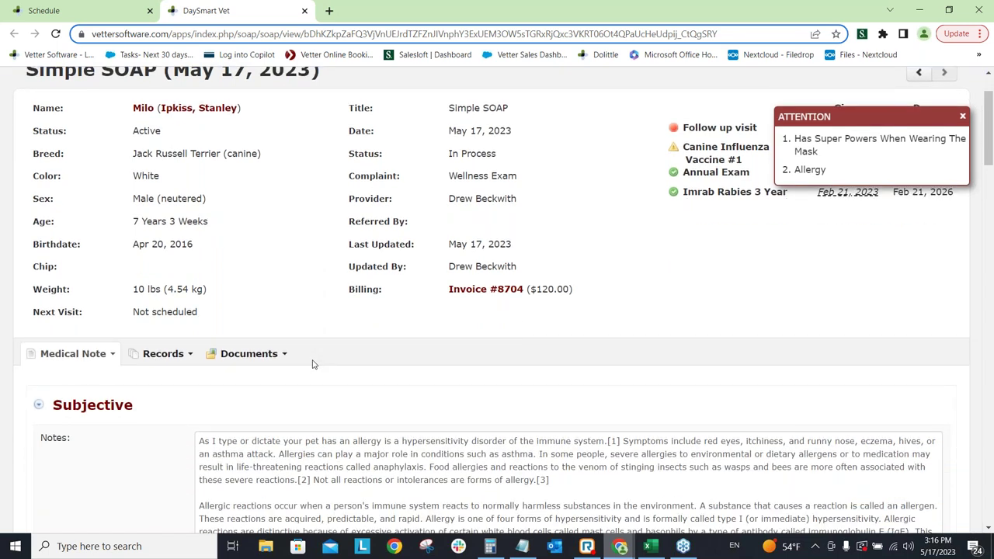
pyautogui.scroll(-2, 313, 363)
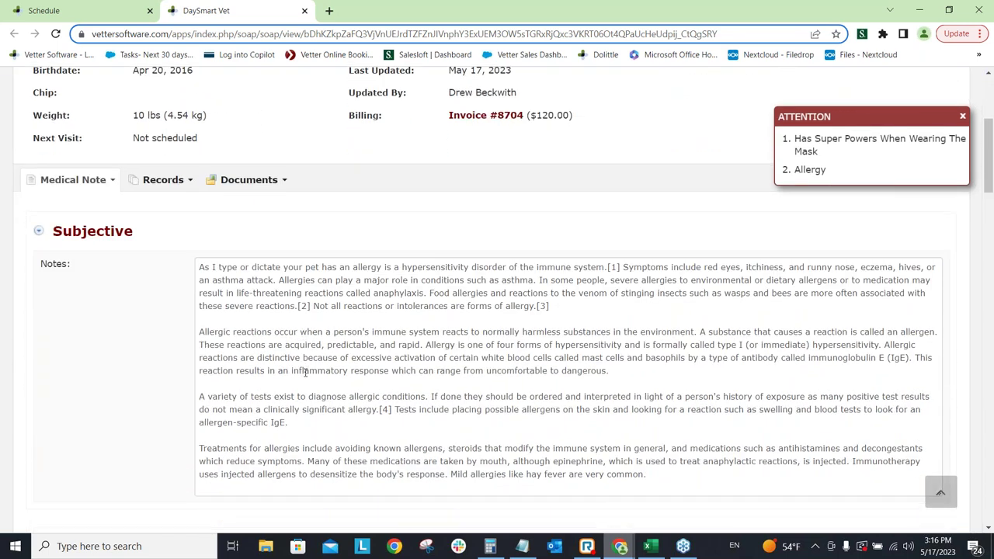
pyautogui.scroll(-2, 287, 387)
pyautogui.scroll(5, 287, 387)
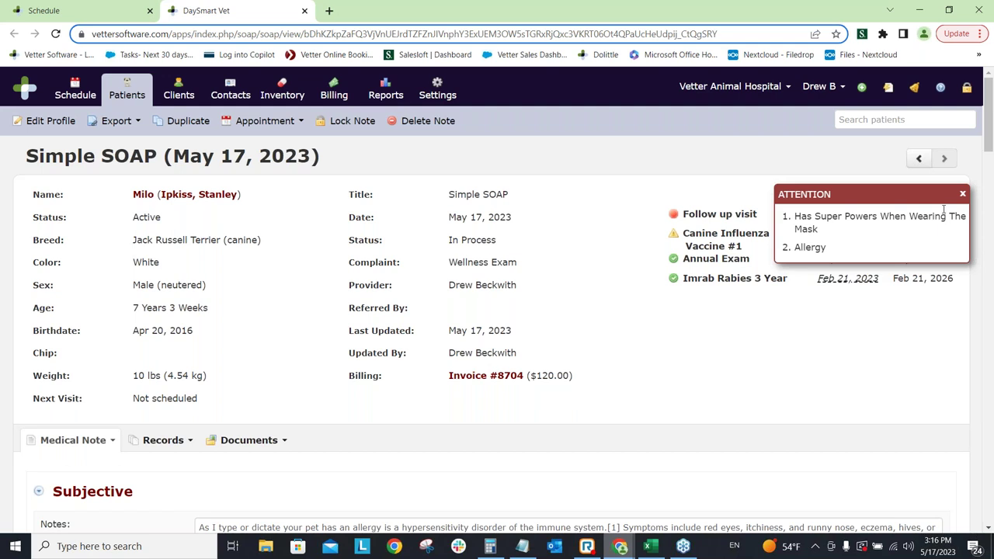
pyautogui.click(962, 195)
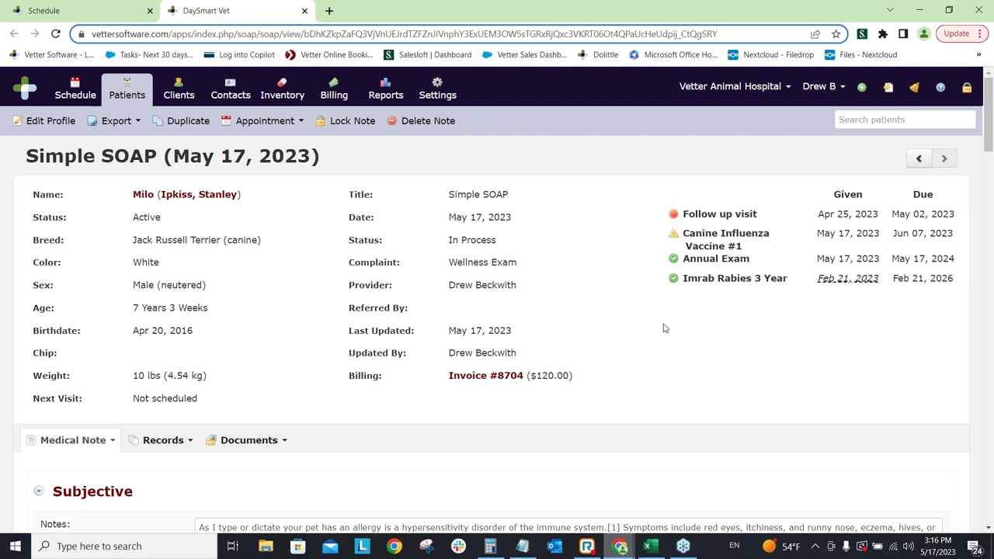
# Choose Lbs as the weight unit in the Vital Signs of the note's Objective section.
pyautogui.scroll(-2, 664, 328)
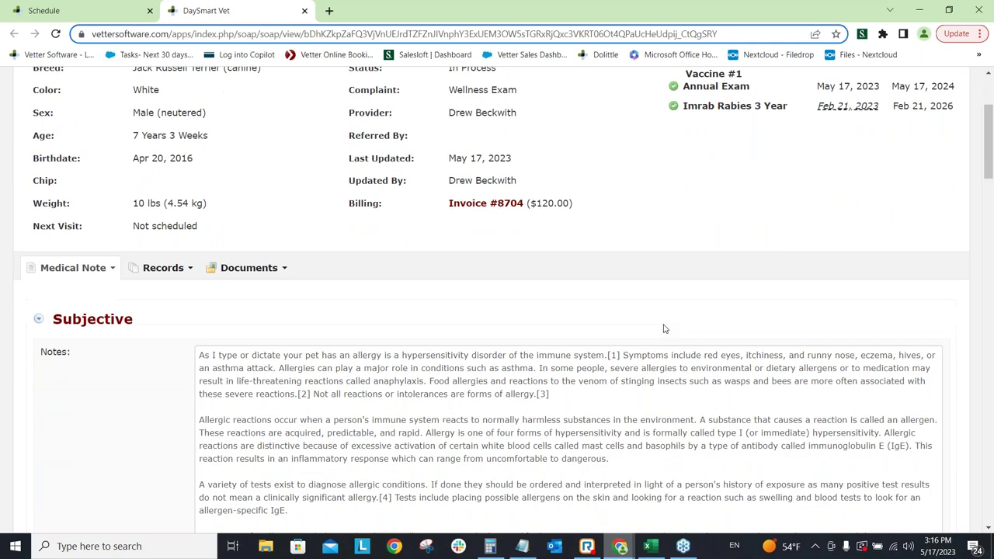
pyautogui.scroll(-2, 664, 328)
pyautogui.scroll(-1, 660, 332)
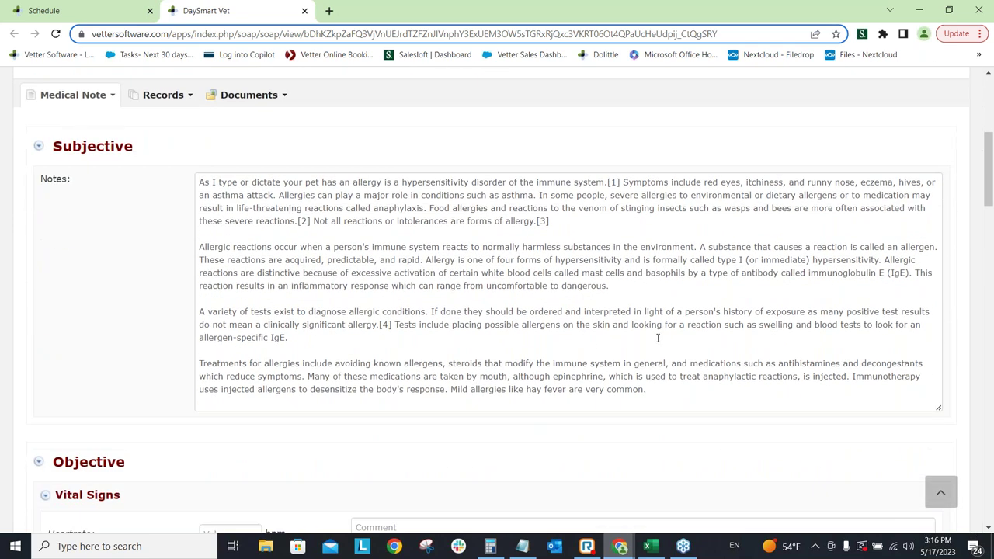
pyautogui.scroll(-1, 658, 338)
pyautogui.scroll(-1, 656, 342)
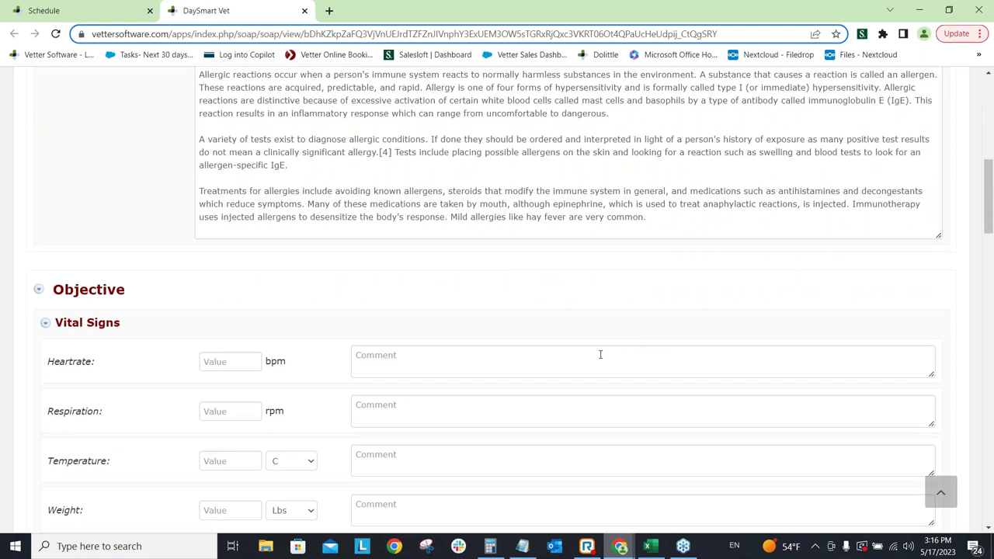
pyautogui.scroll(-1, 596, 353)
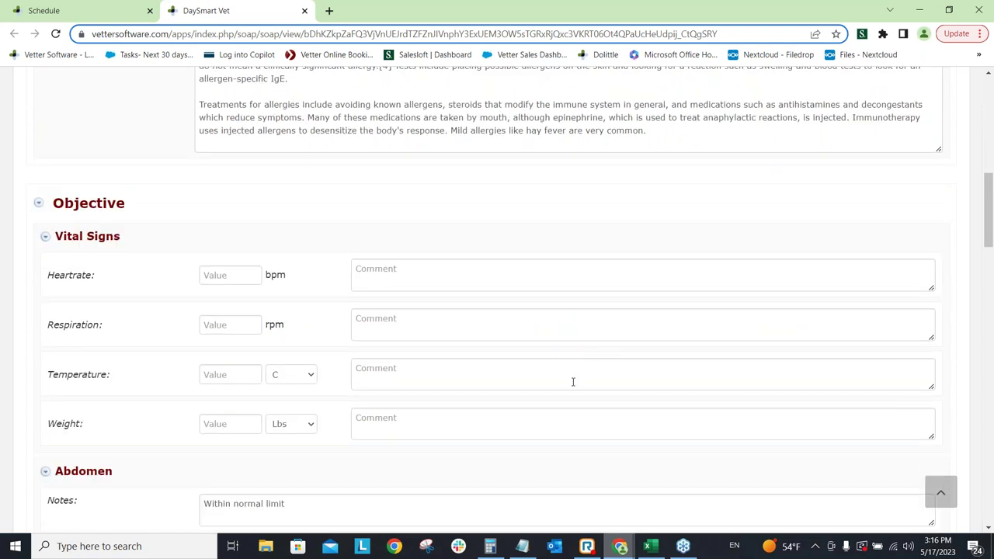
pyautogui.scroll(-1, 573, 383)
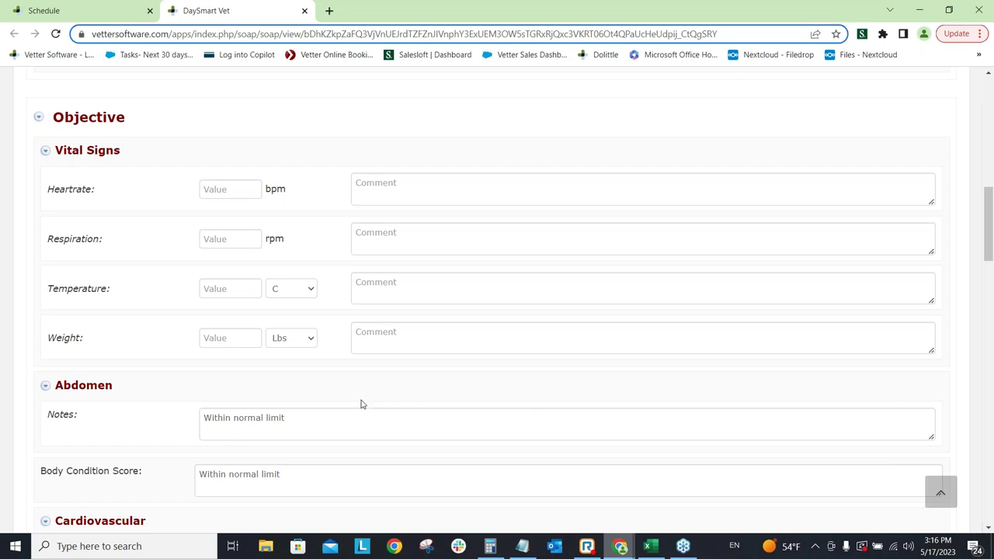
pyautogui.moveTo(94, 347); pyautogui.dragTo(42, 348)
pyautogui.click(294, 342)
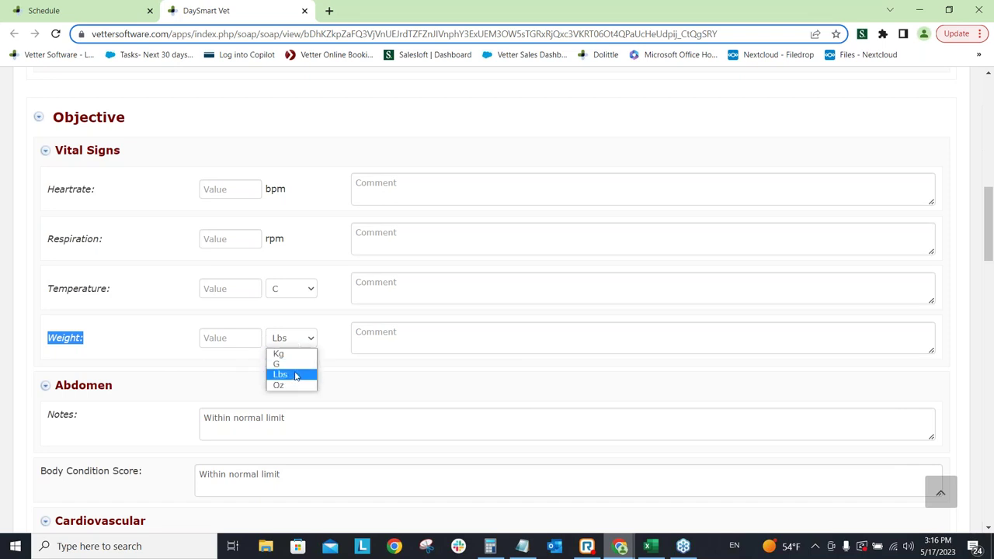
pyautogui.click(295, 378)
# Look through the Objective body-system notes from Abdomen down and check the status choices for Musculoskeletal.
pyautogui.scroll(-2, 291, 388)
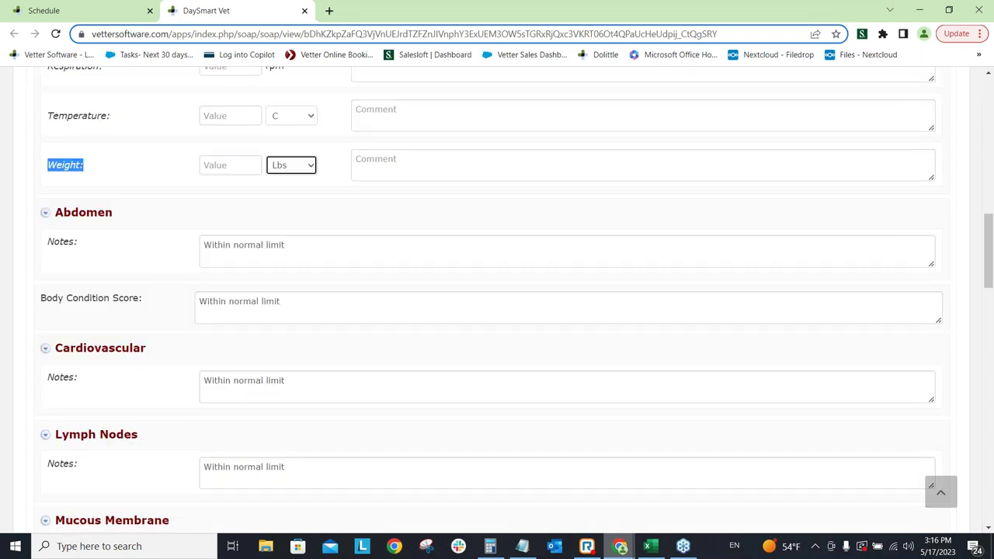
pyautogui.scroll(-2, 235, 402)
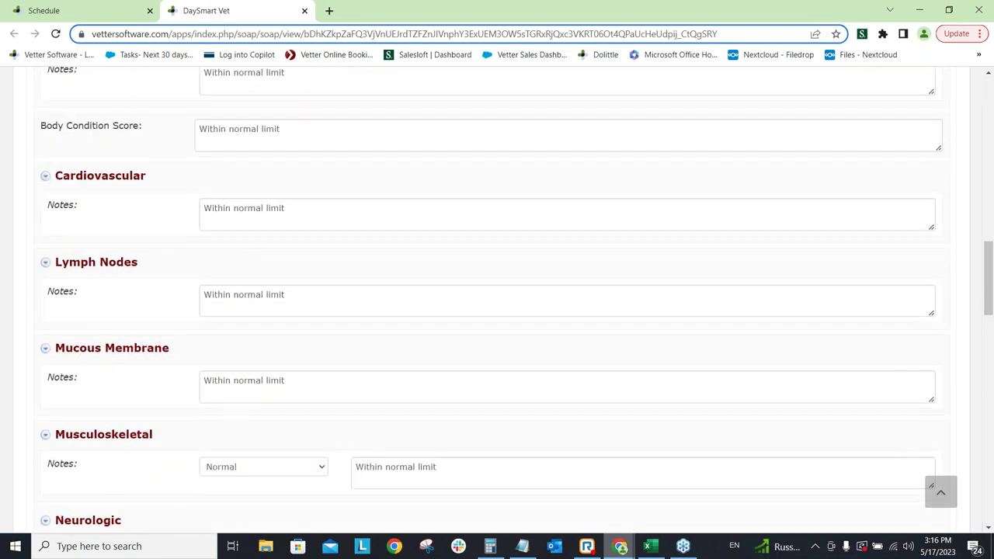
pyautogui.scroll(-1, 214, 419)
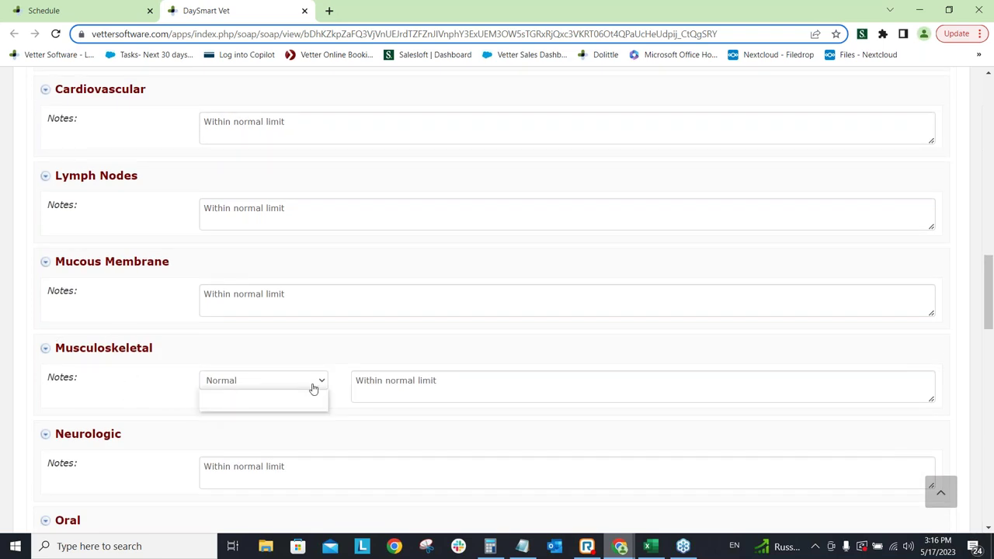
pyautogui.click(292, 432)
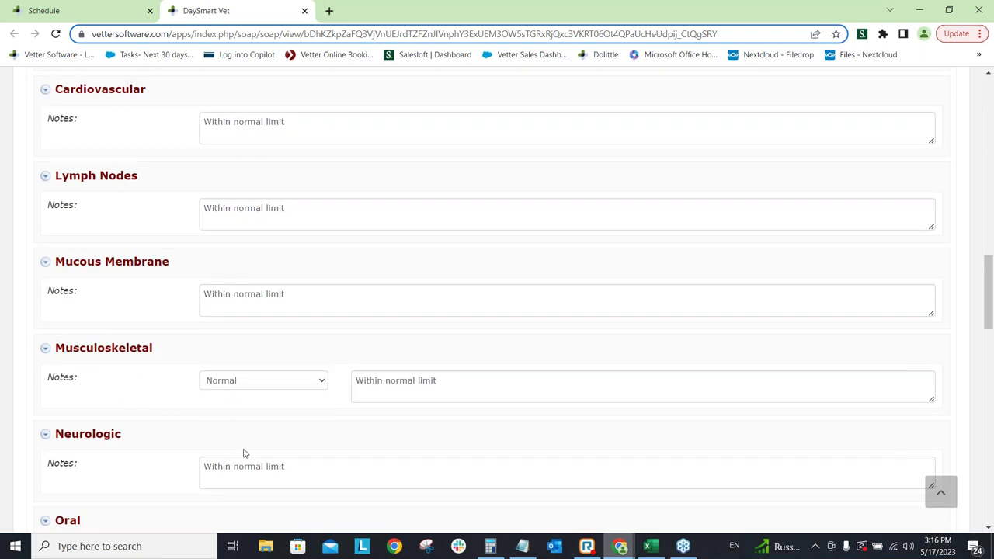
# Review the Neurologic, Oral and Otic / Ears notes and select the whole "Within normal limit" text under Respiratory.
pyautogui.scroll(-1, 217, 454)
pyautogui.scroll(-1, 140, 411)
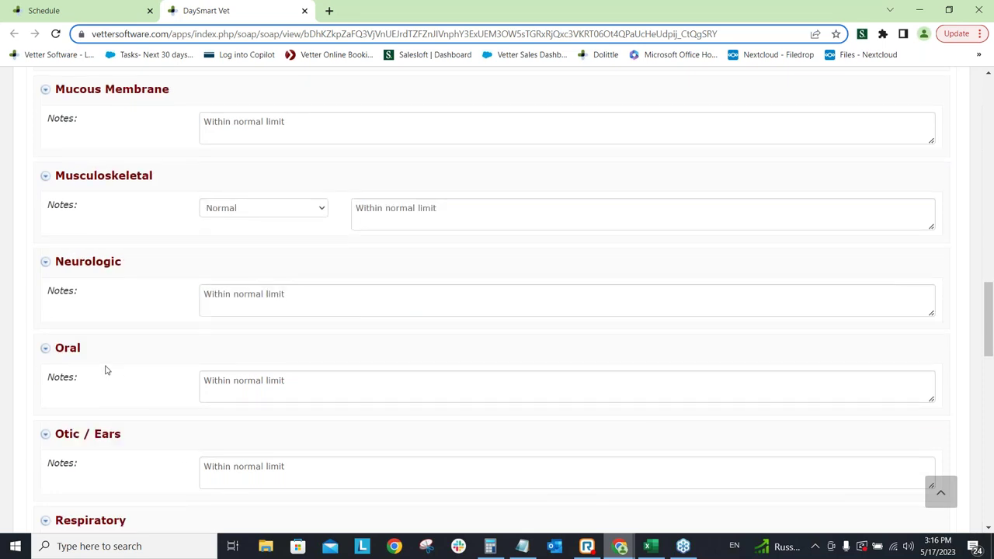
pyautogui.scroll(-1, 109, 376)
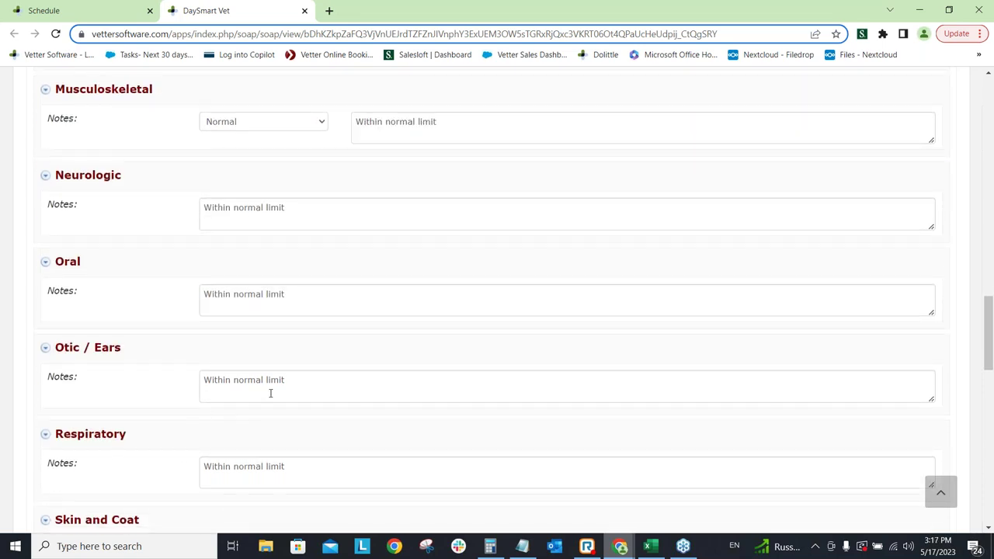
pyautogui.scroll(-1, 270, 393)
pyautogui.moveTo(285, 380); pyautogui.dragTo(199, 385)
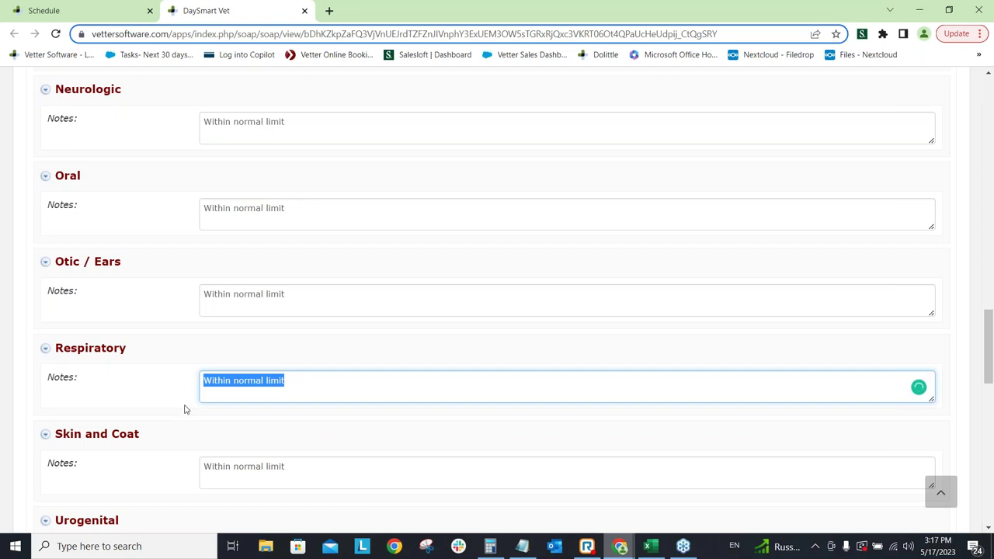
# Examine the rest of the SOAP note, from Skin and Coat through Assessment and Plan to Client Communication.
pyautogui.scroll(-1, 185, 410)
pyautogui.scroll(-2, 187, 413)
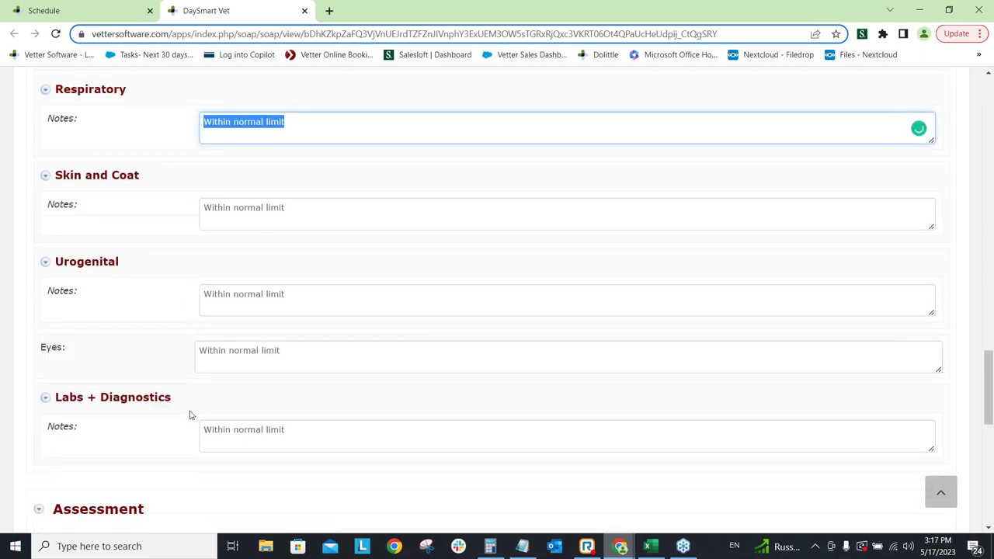
pyautogui.scroll(-2, 190, 417)
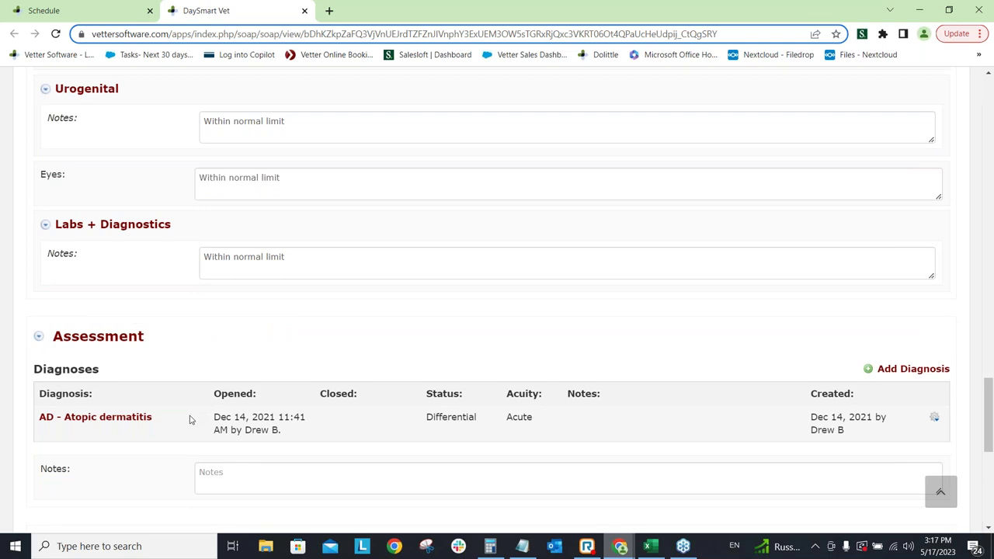
pyautogui.scroll(-5, 190, 420)
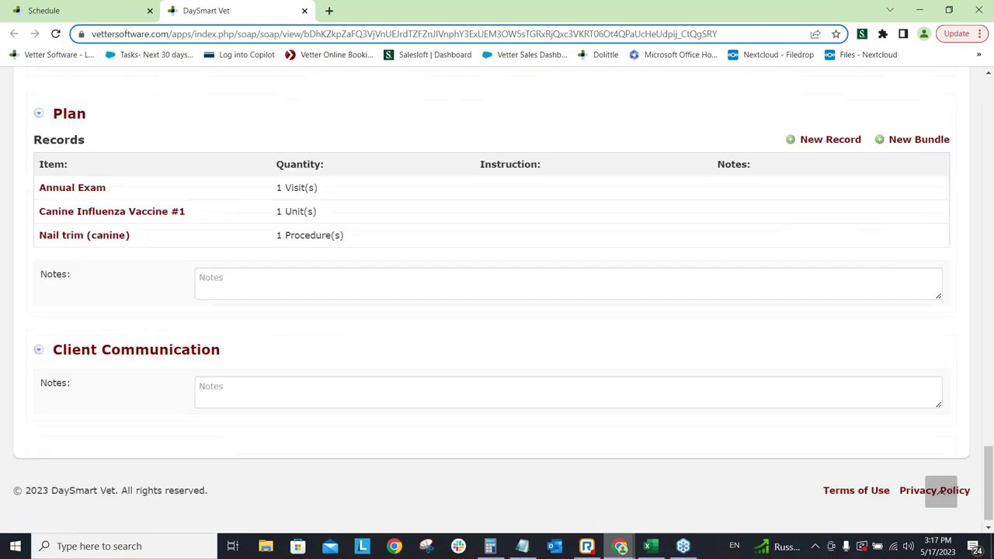
# Go back to the start of the SOAP note and select all the text in the Subjective notes.
pyautogui.click(938, 493)
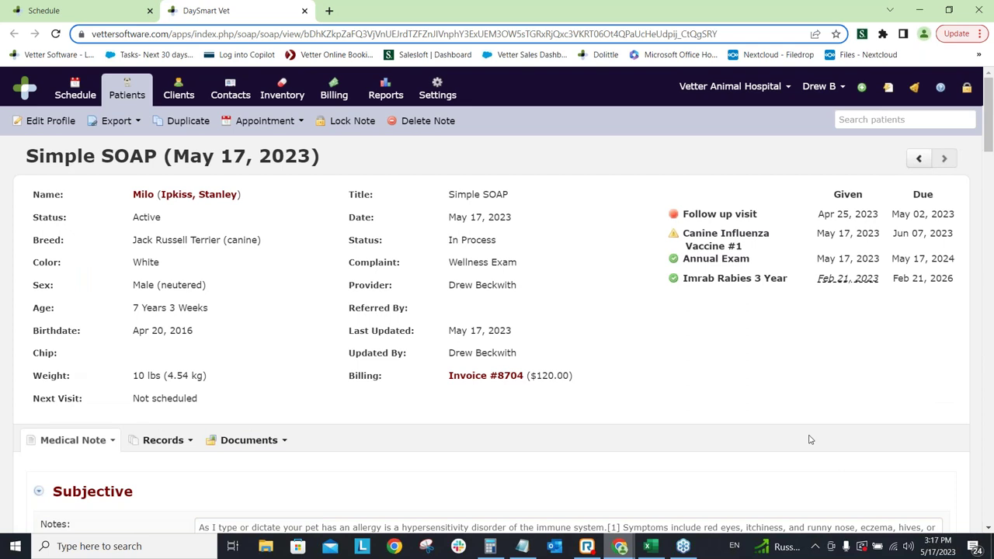
pyautogui.scroll(-3, 803, 381)
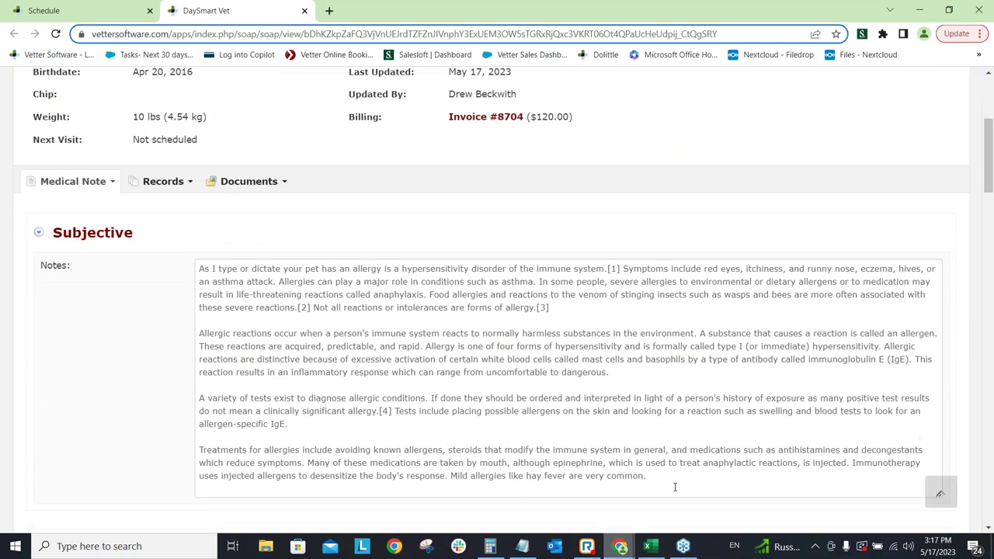
pyautogui.moveTo(652, 470); pyautogui.dragTo(172, 267)
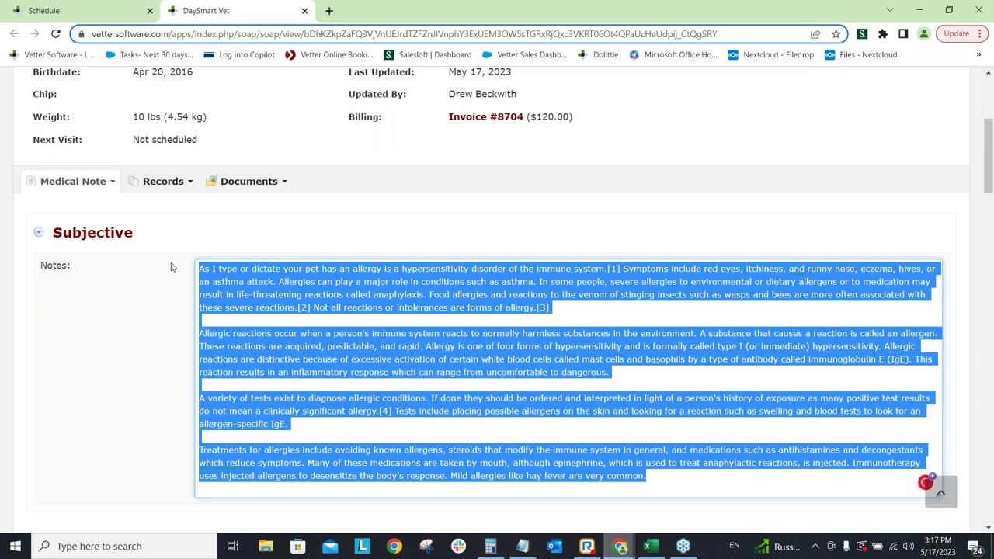
# Replace the Subjective notes with "as i type or dictate" and highlight the Heartrate label under Vital Signs.
pyautogui.write('as i typ')
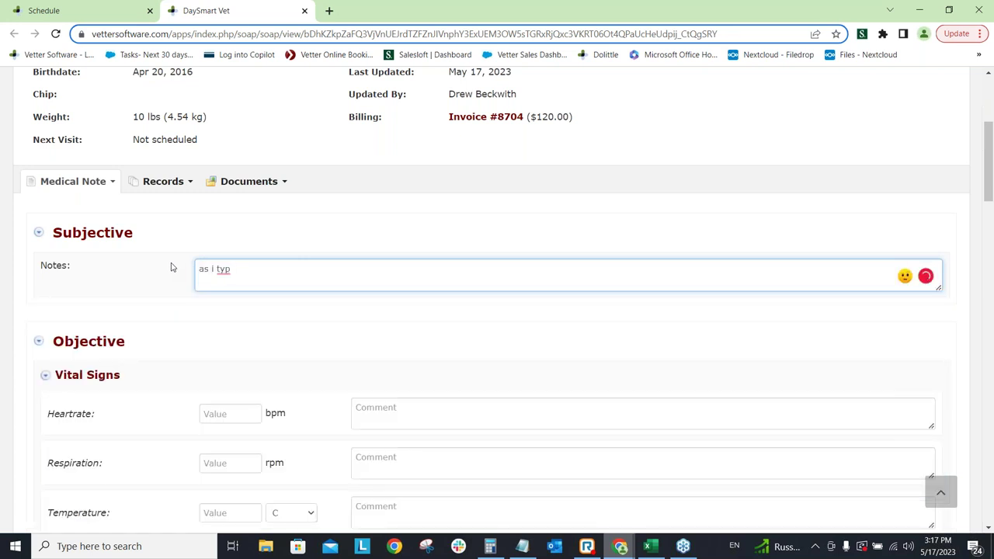
pyautogui.write('e or dictate')
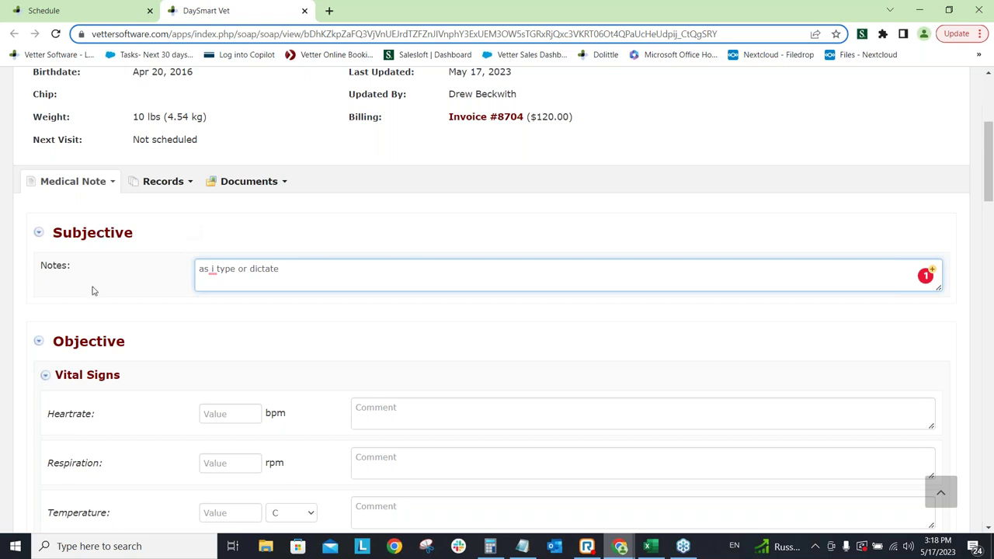
pyautogui.scroll(-1, 268, 361)
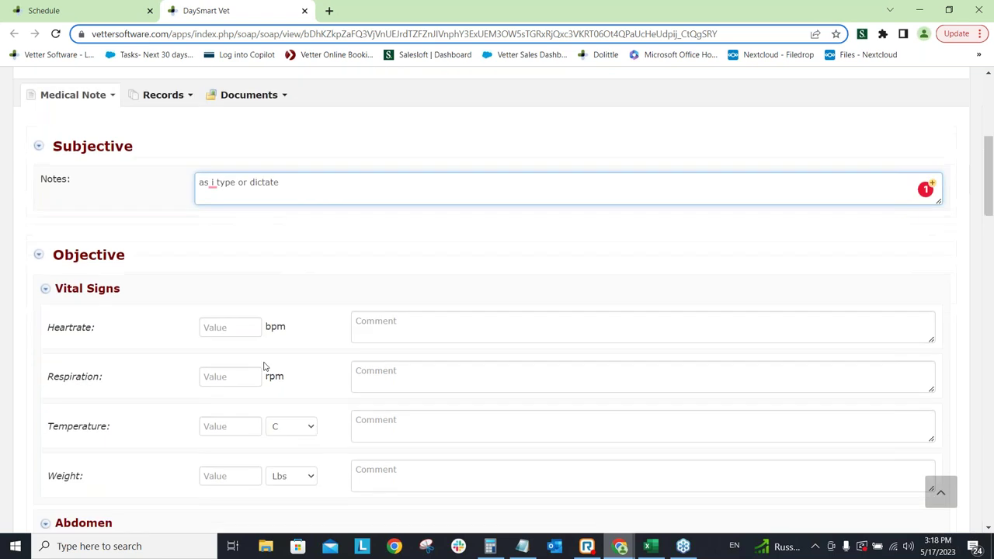
pyautogui.moveTo(100, 336); pyautogui.dragTo(51, 331)
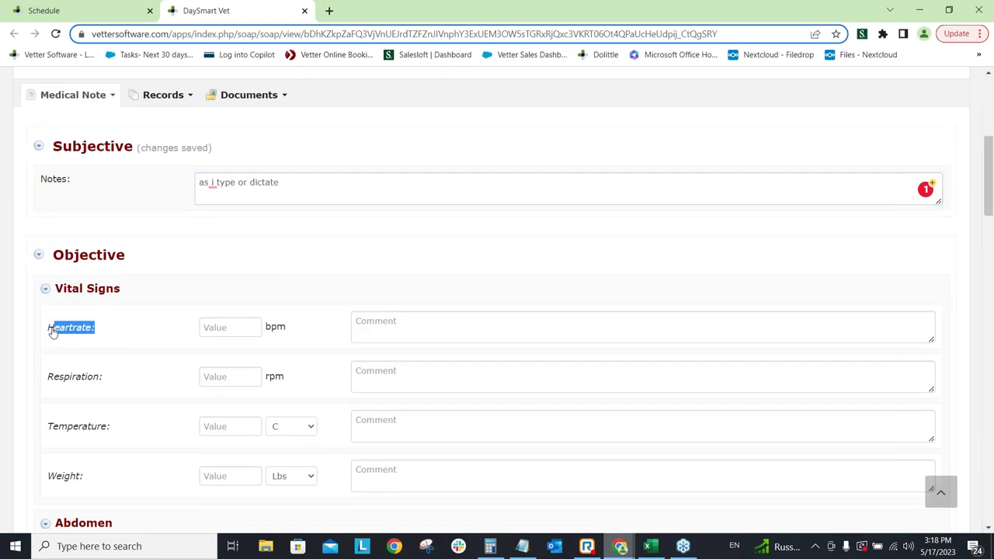
pyautogui.click(68, 341)
pyautogui.moveTo(101, 336); pyautogui.dragTo(50, 331)
# Insert the #allergy text shortcut at the end of the Subjective notes.
pyautogui.click(349, 187)
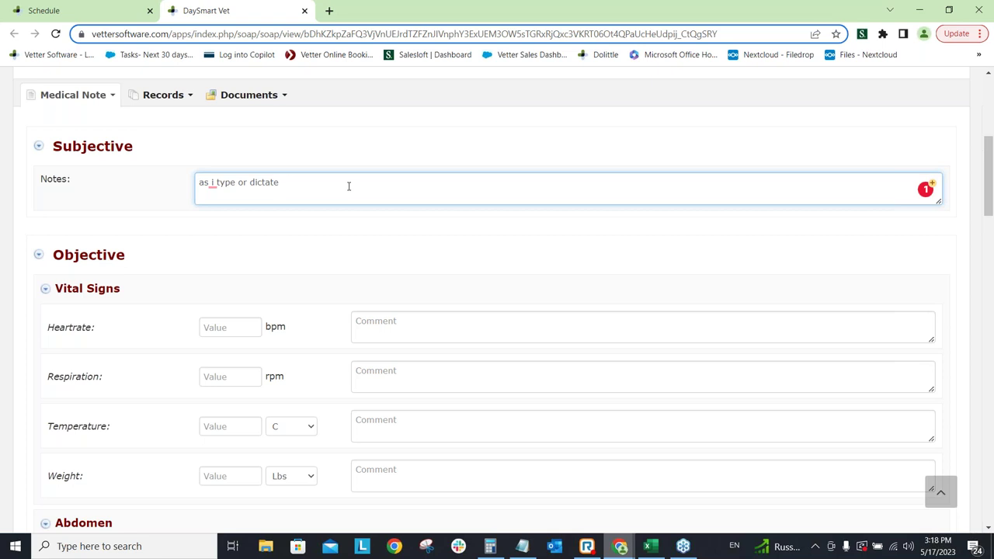
pyautogui.write('#')
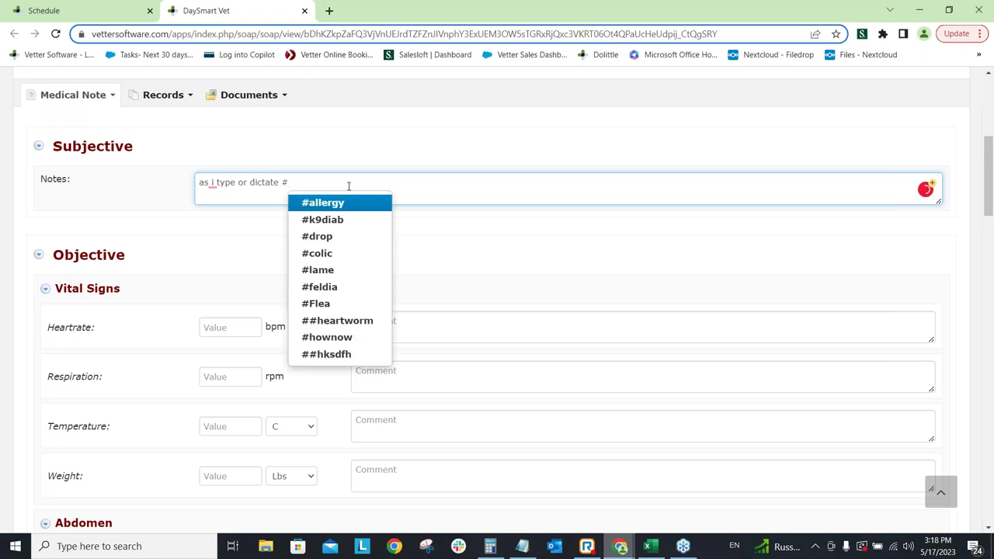
pyautogui.write('a')
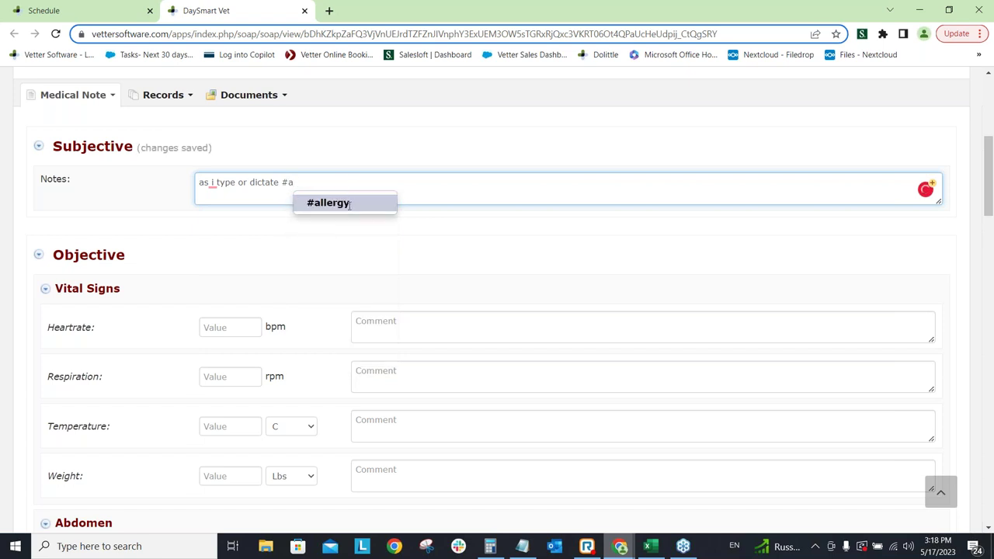
pyautogui.click(346, 203)
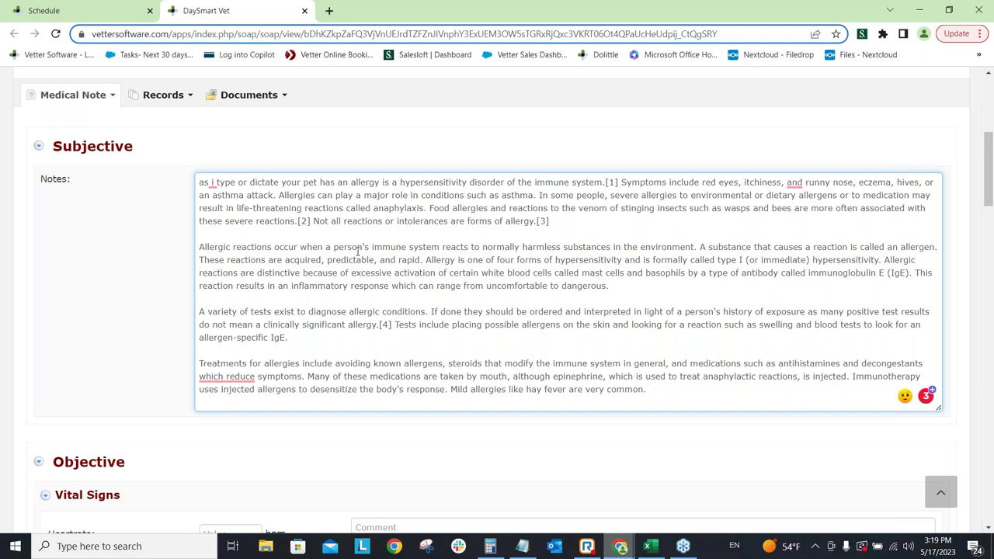
# Show all records attached to the SOAP note.
pyautogui.scroll(3, 397, 302)
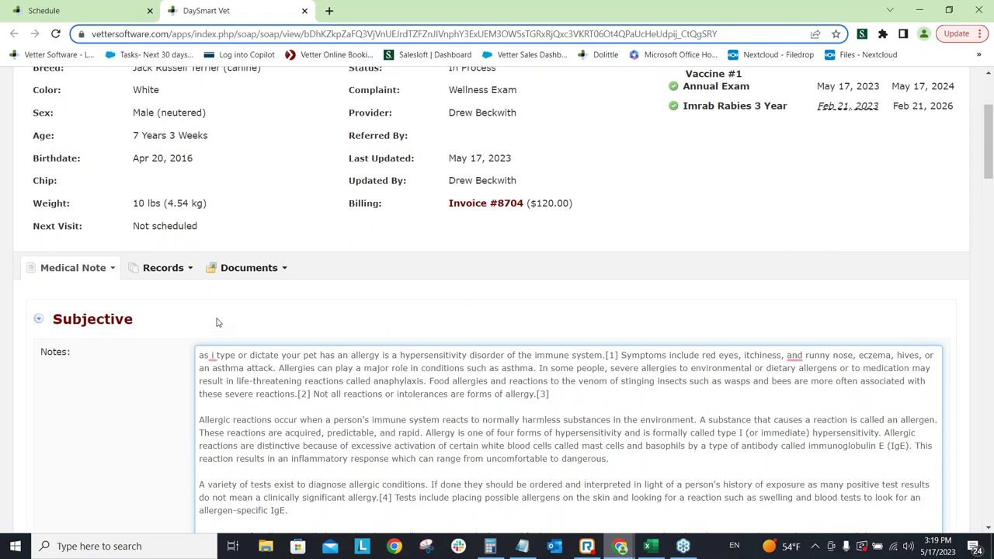
pyautogui.click(178, 270)
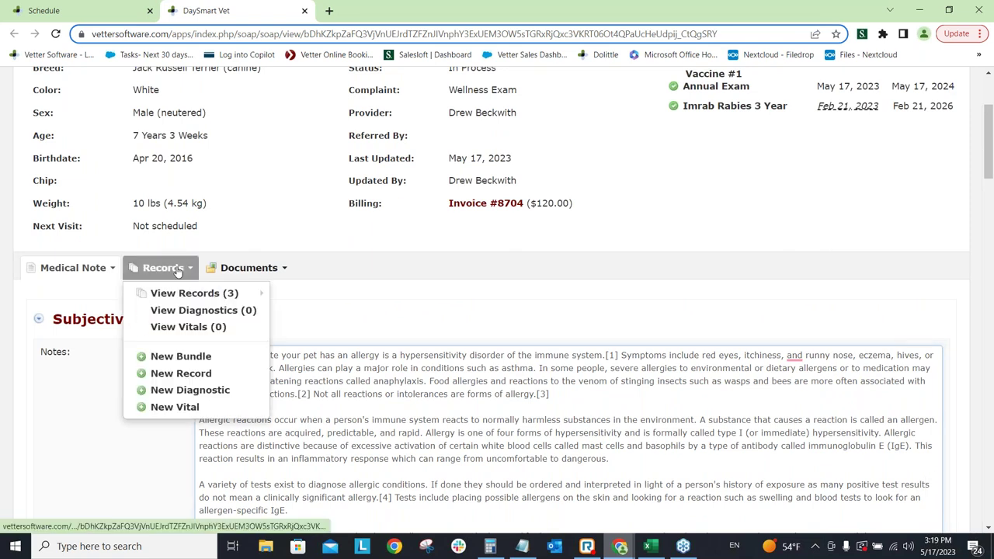
pyautogui.moveTo(204, 300)
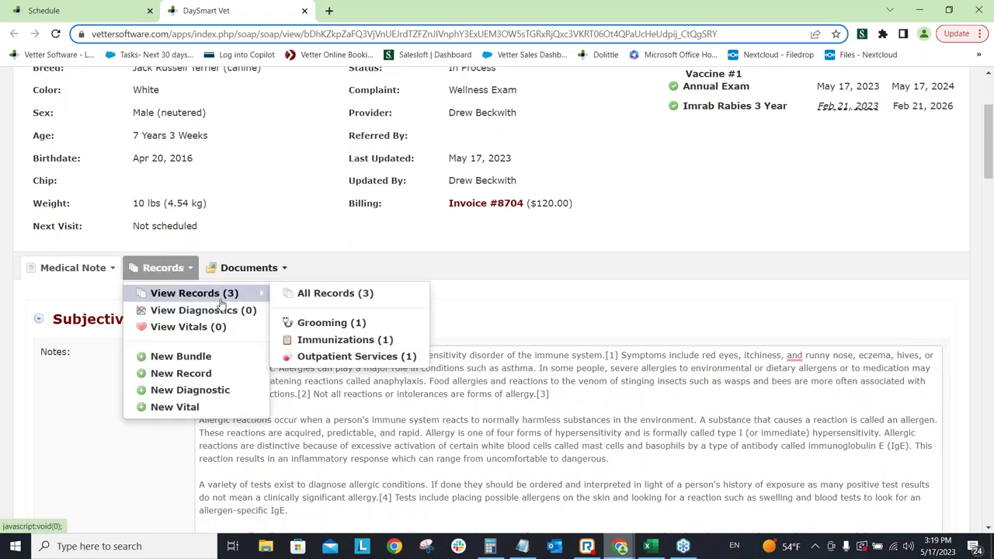
pyautogui.click(315, 300)
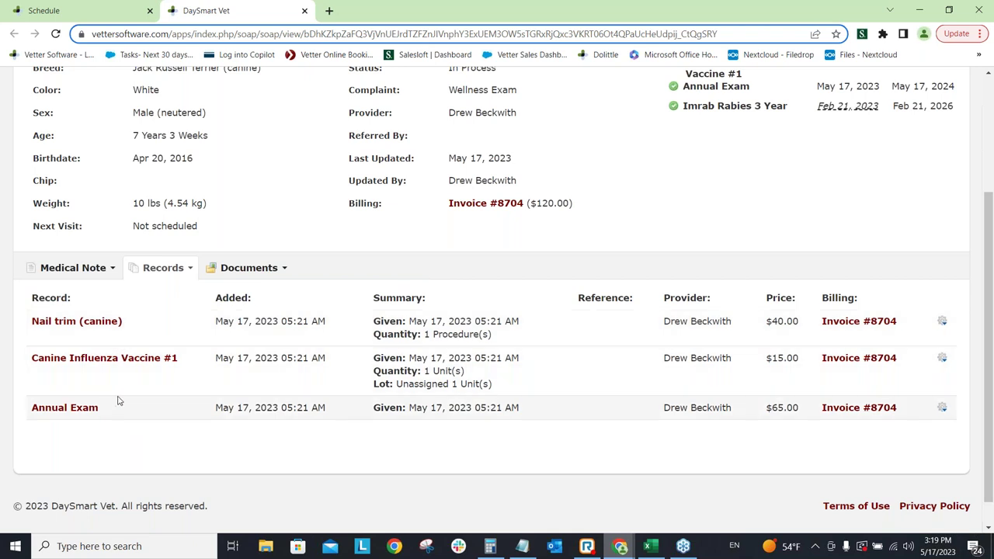
# Check the options for adding records to the note and highlight the invoice amount in the Billing details.
pyautogui.click(178, 278)
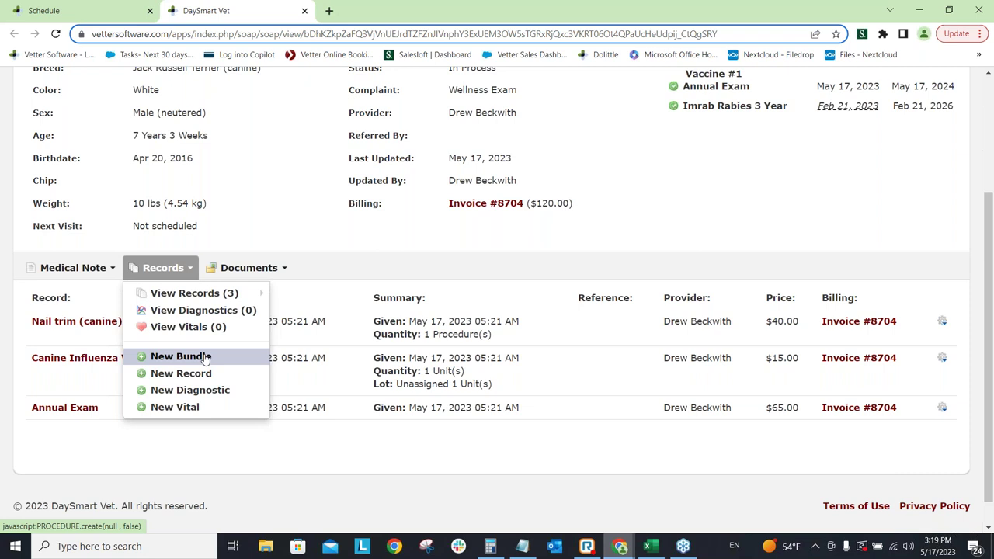
pyautogui.click(208, 443)
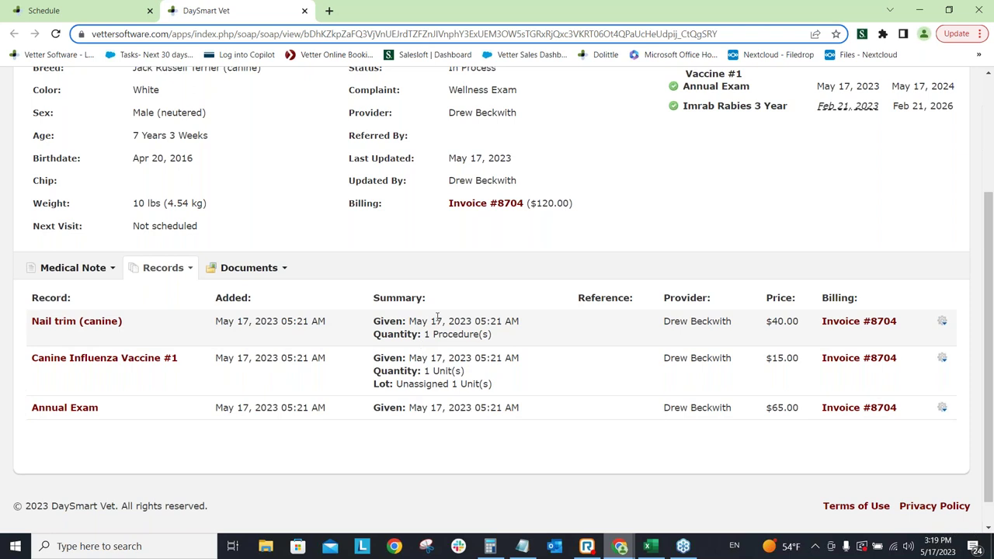
pyautogui.doubleClick(538, 203)
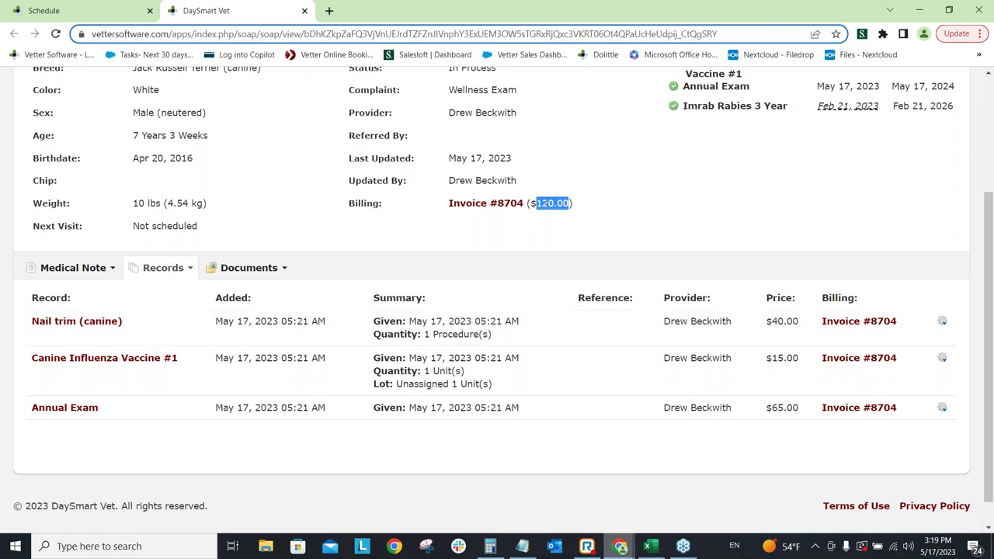
pyautogui.click(539, 237)
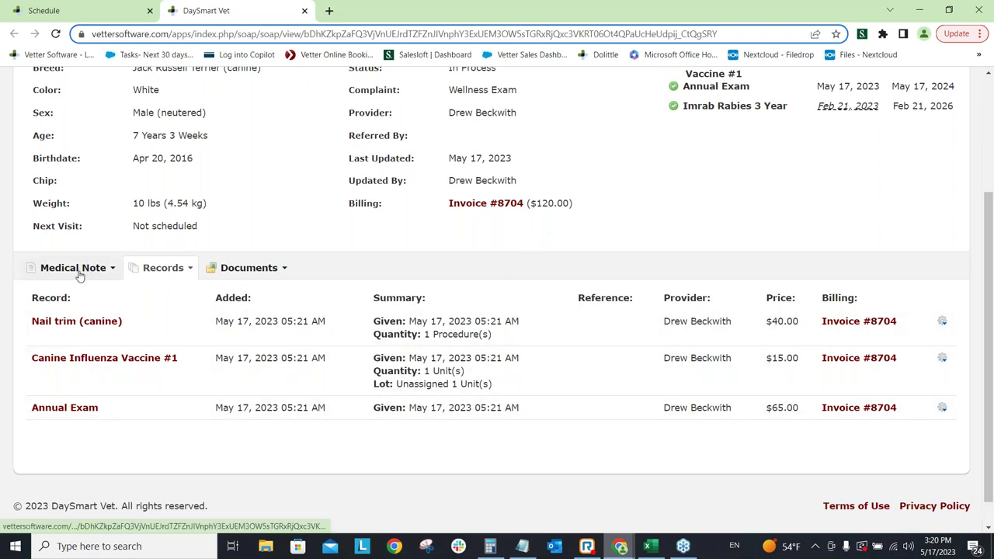
# Review the patient's reminders, highlighting the given date of the Annual Exam, and return to the list of records.
pyautogui.scroll(3, 555, 334)
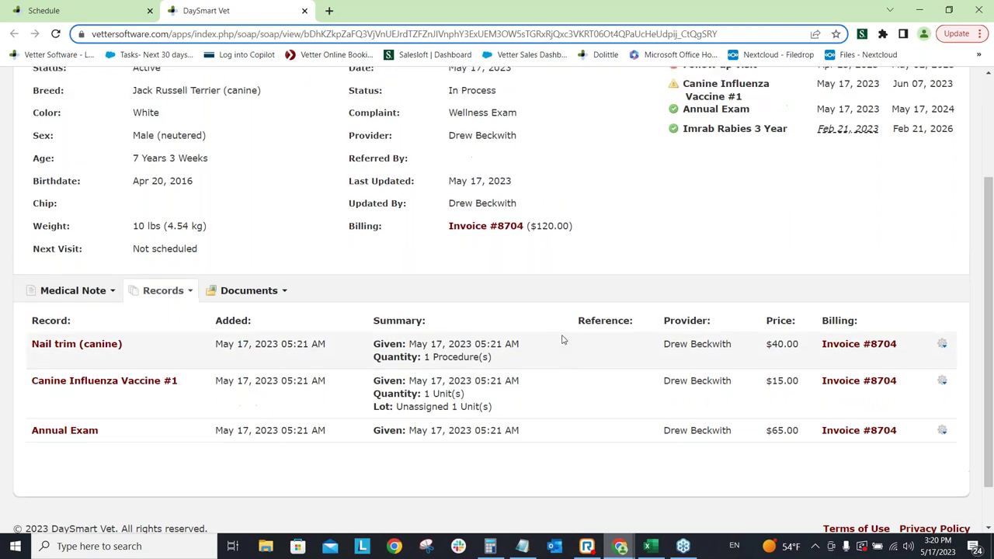
pyautogui.moveTo(818, 260); pyautogui.dragTo(868, 259)
pyautogui.click(786, 338)
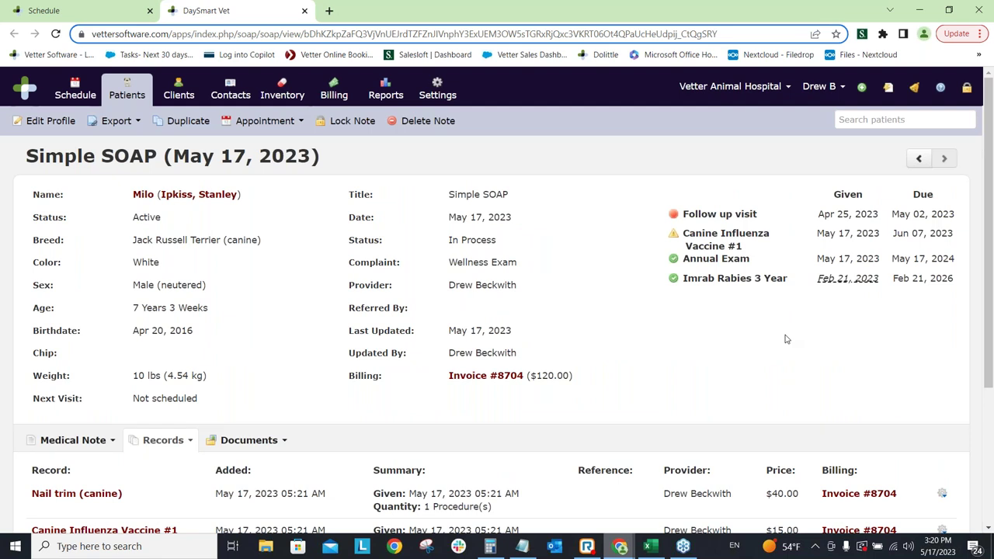
pyautogui.scroll(-1, 785, 339)
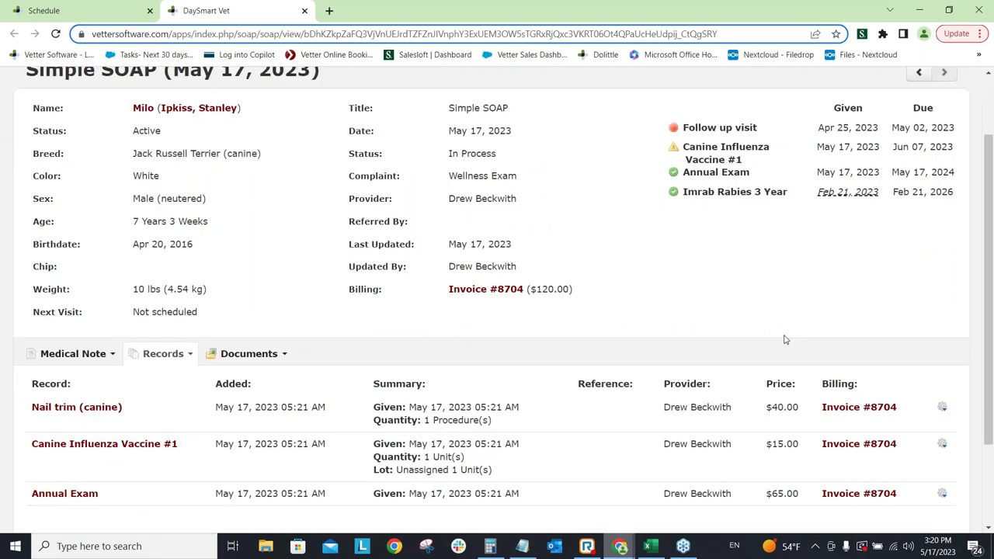
pyautogui.scroll(-1, 785, 338)
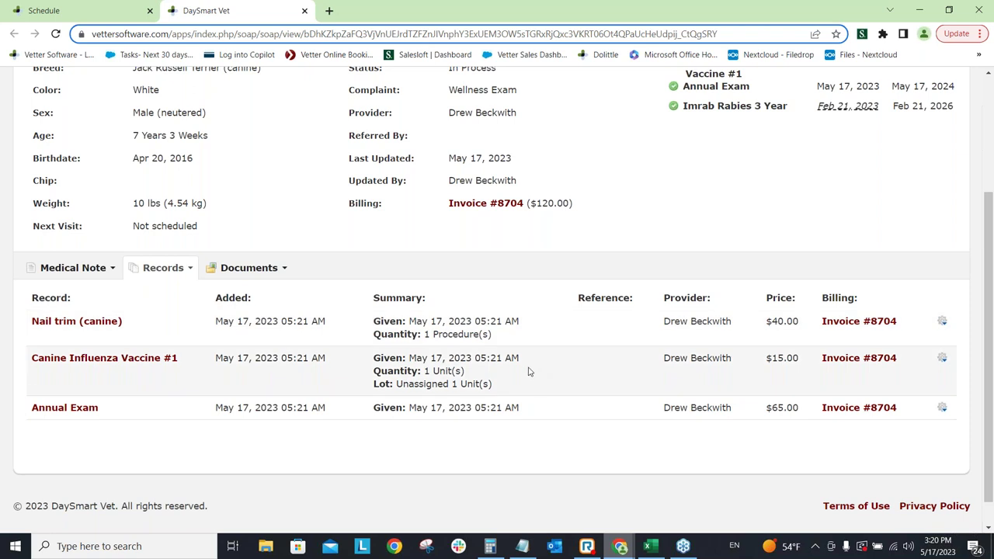
# Check the actions available for the Canine Influenza Vaccine #1 record and the choices for creating new records.
pyautogui.click(942, 357)
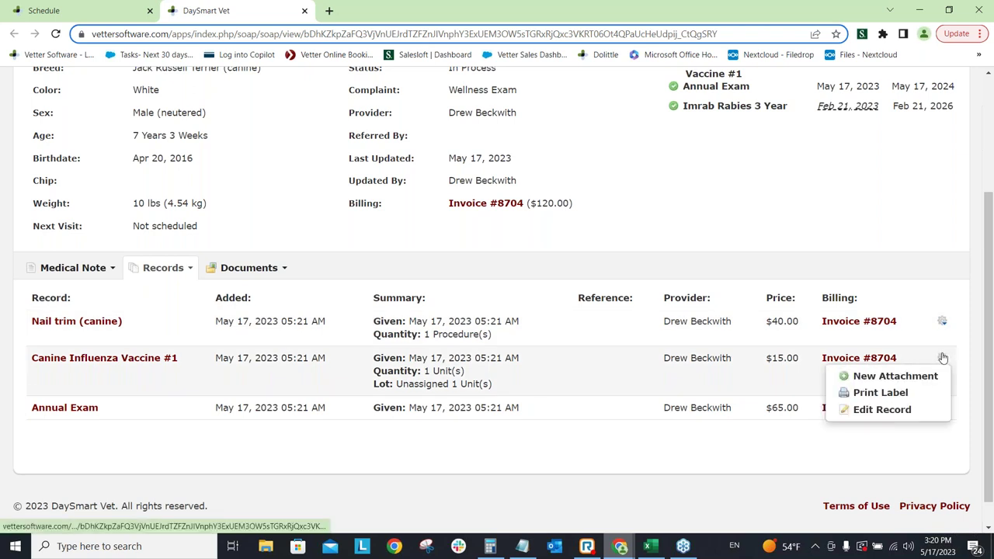
pyautogui.click(669, 439)
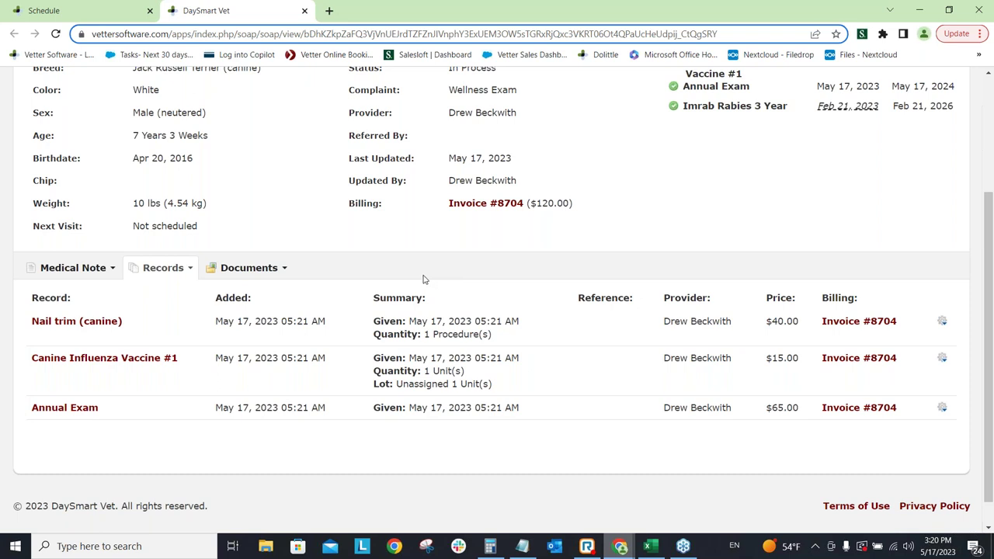
pyautogui.click(170, 268)
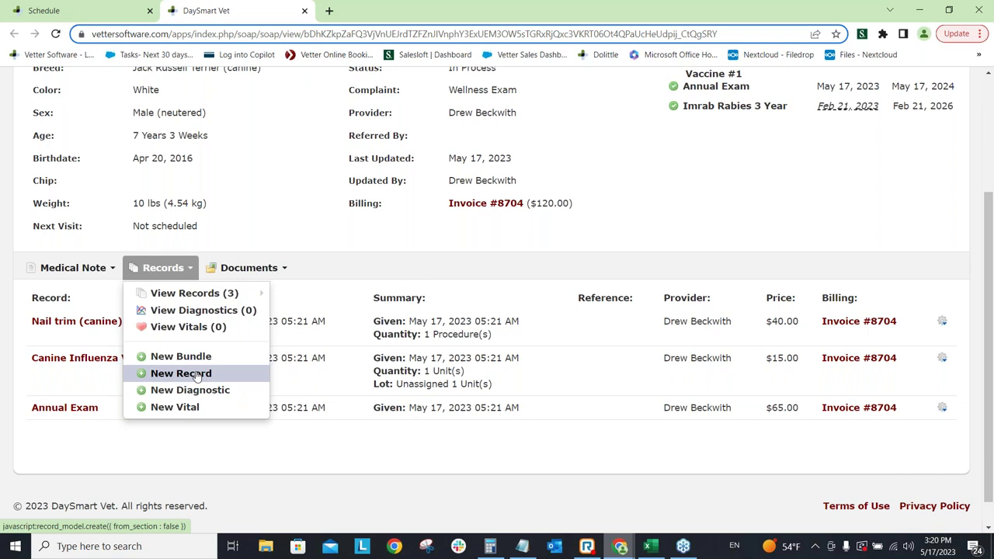
pyautogui.click(181, 432)
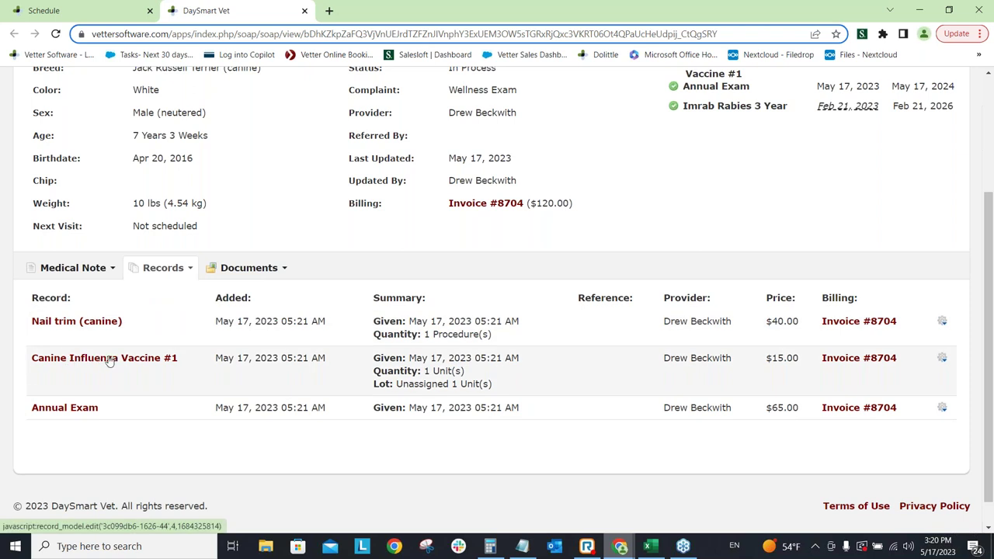
# Open the Canine Influenza Vaccine #1 record, review its fields from Lot Number to Notes, and close it without saving.
pyautogui.click(78, 361)
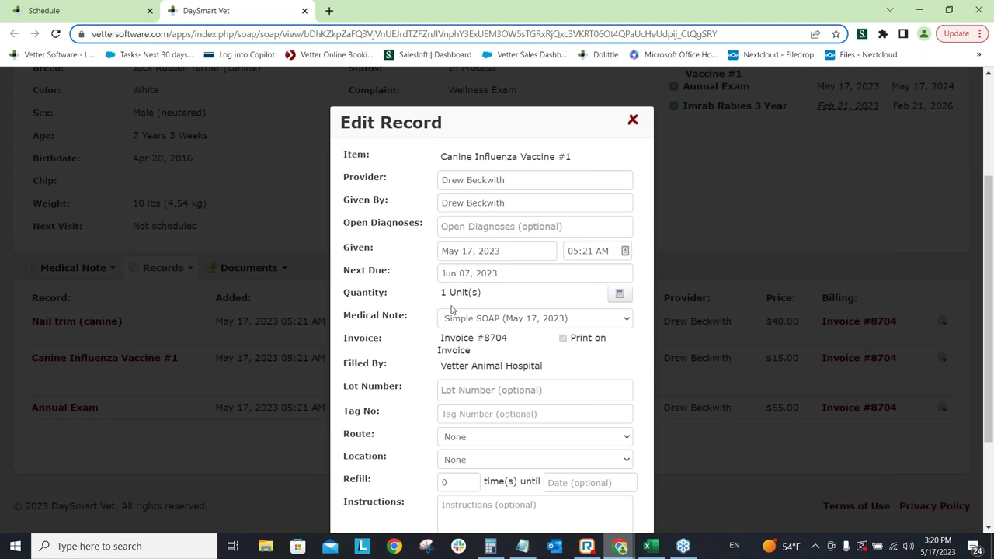
pyautogui.scroll(-1, 417, 357)
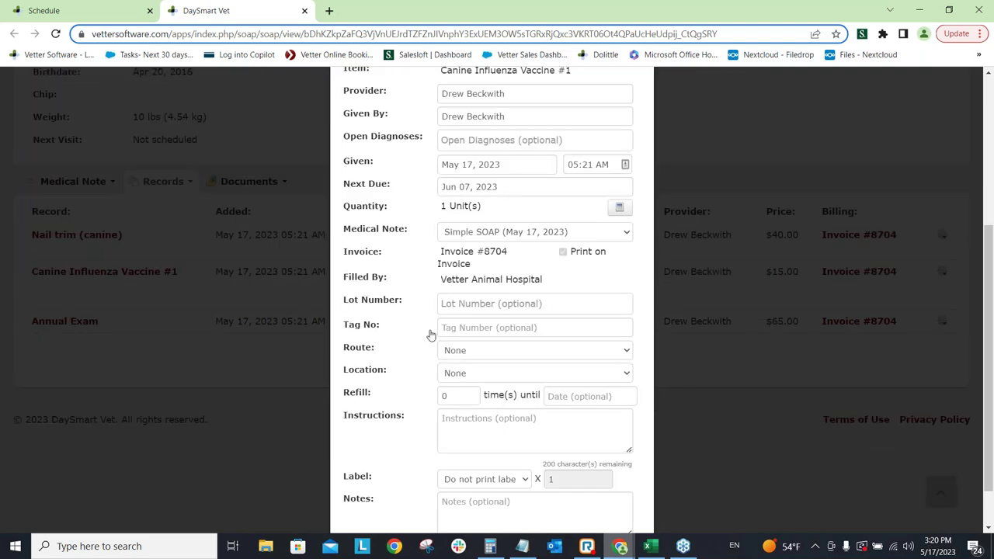
pyautogui.click(454, 305)
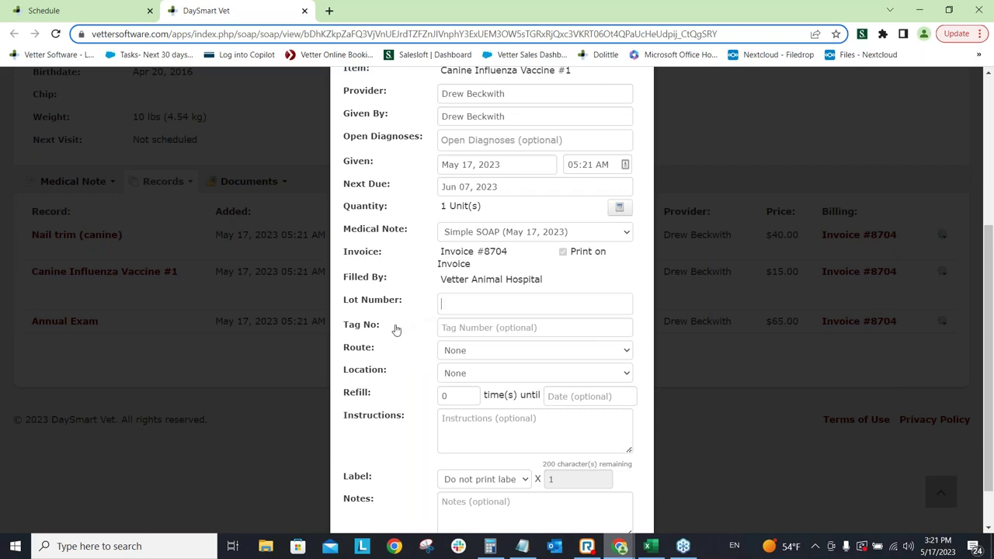
pyautogui.scroll(-1, 396, 330)
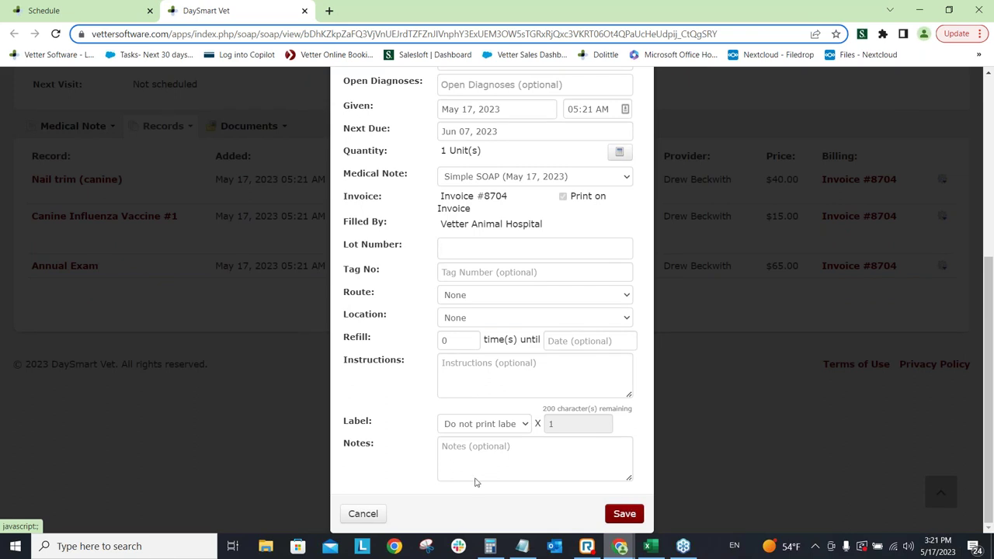
pyautogui.scroll(4, 475, 482)
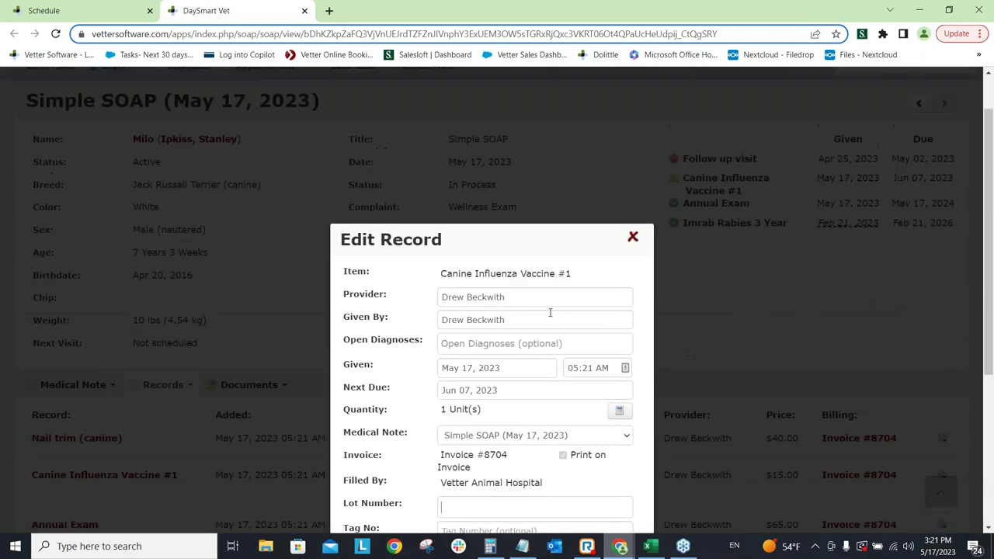
pyautogui.click(633, 237)
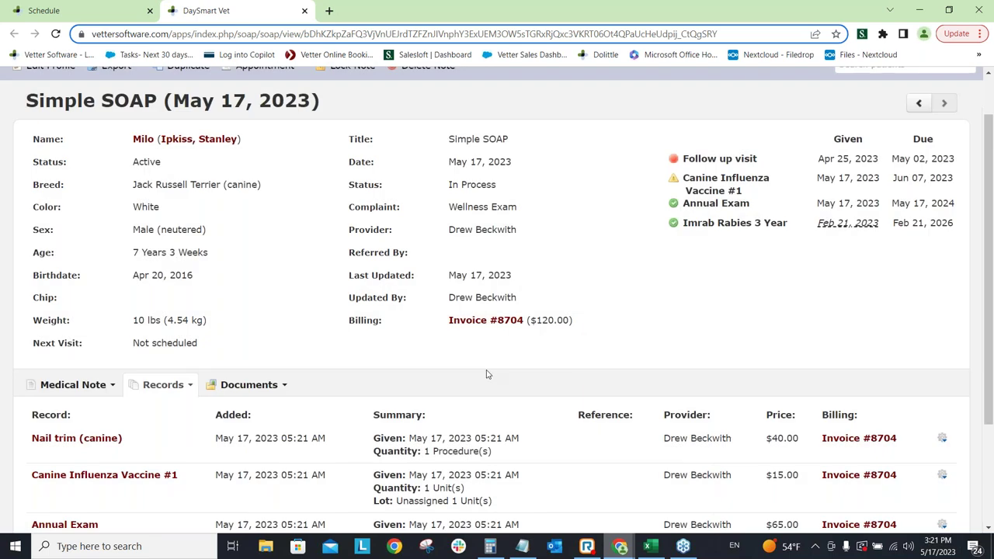
# Add a new attachment to the note by uploading AAA.jpg from the Pictures folder, and save it.
pyautogui.scroll(-1, 488, 375)
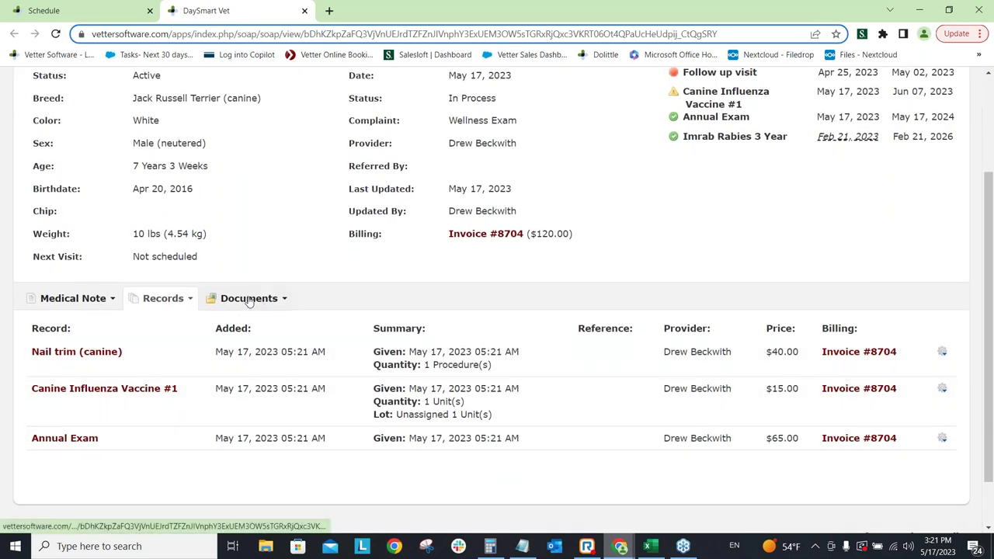
pyautogui.click(255, 301)
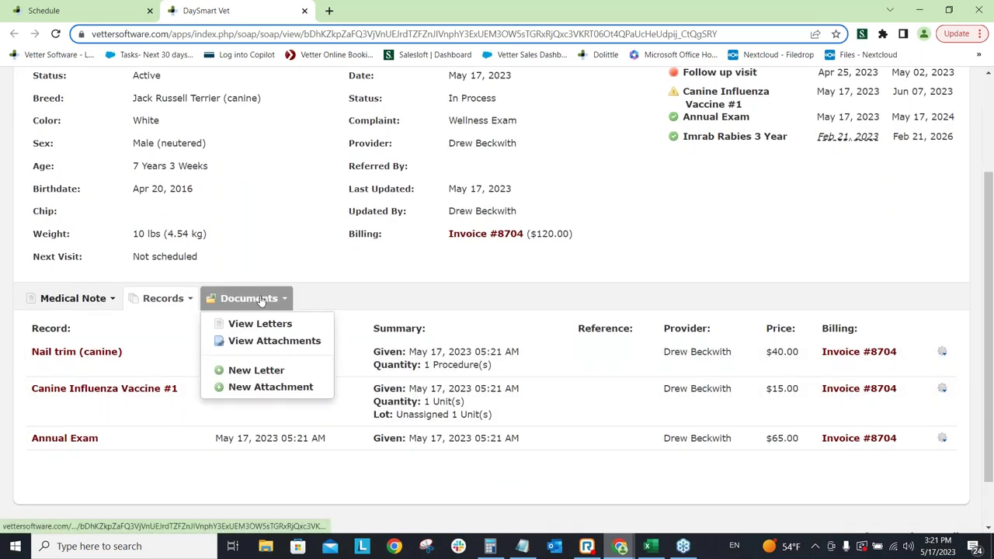
pyautogui.click(283, 386)
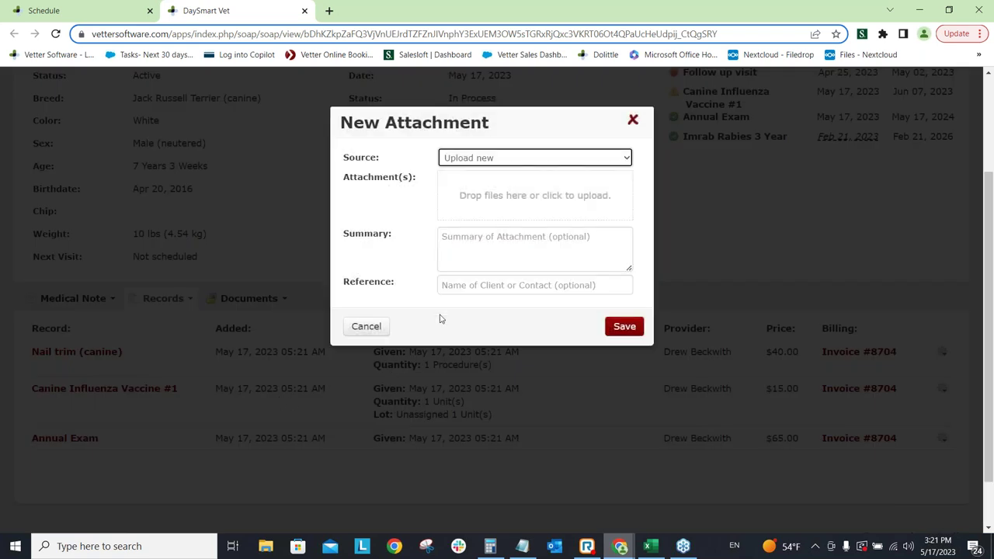
pyautogui.click(498, 215)
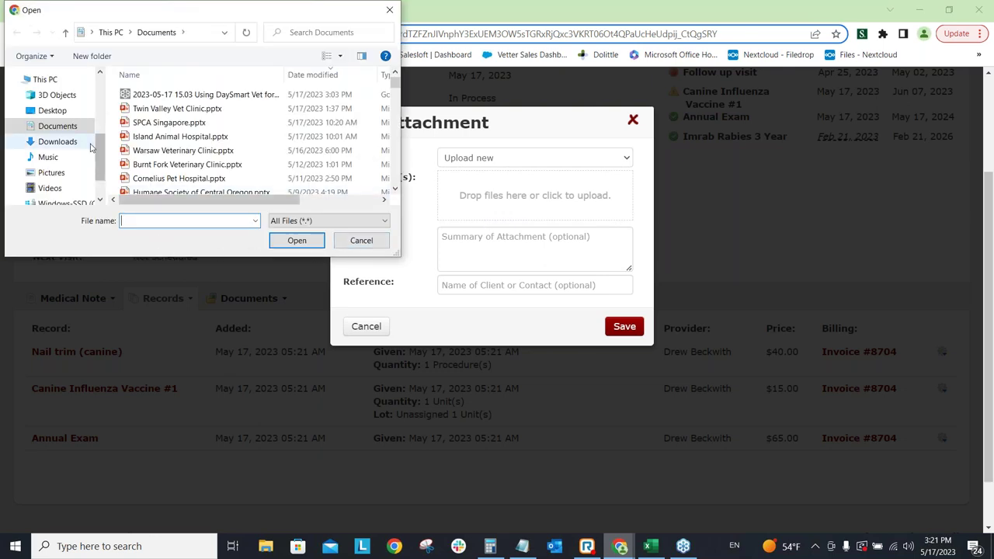
pyautogui.click(67, 171)
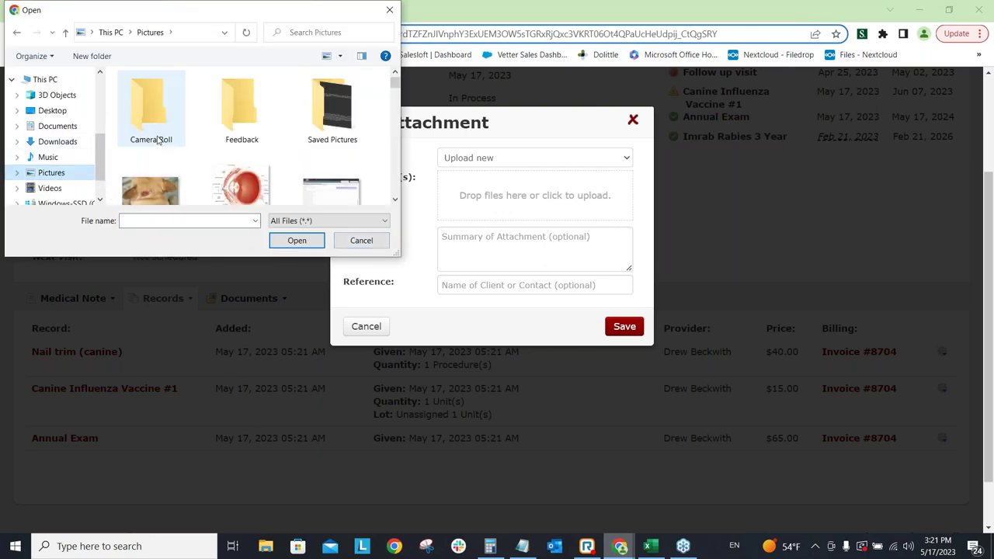
pyautogui.moveTo(162, 189); pyautogui.dragTo(536, 214)
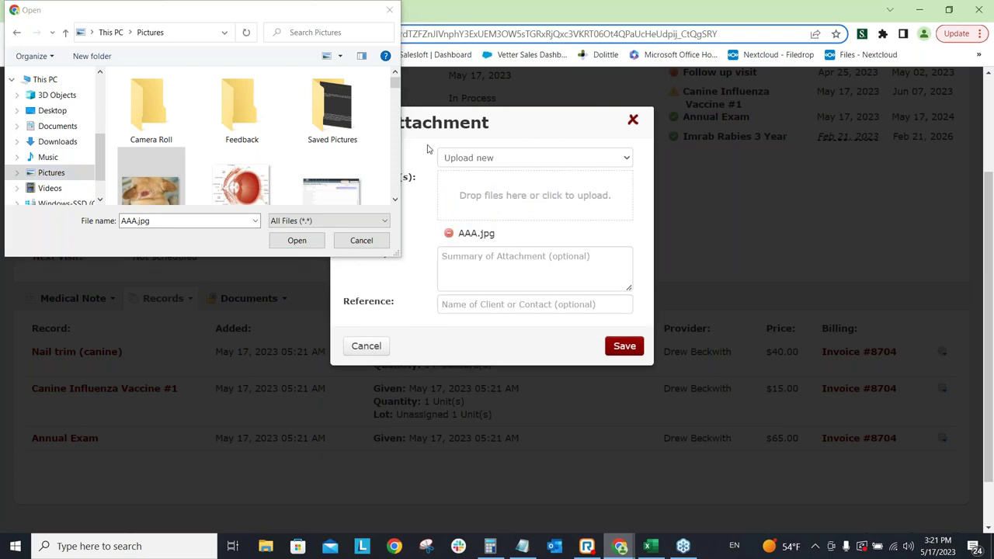
pyautogui.click(392, 15)
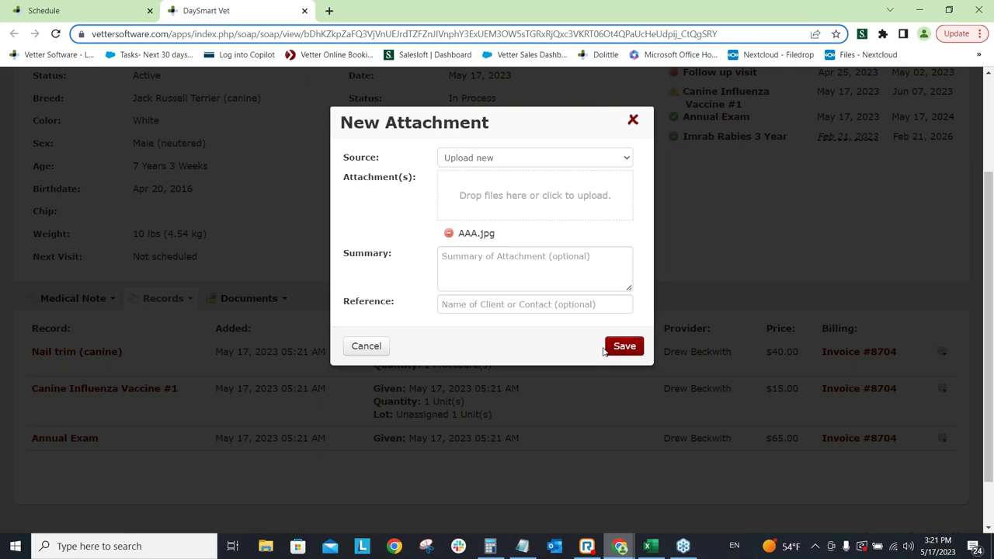
pyautogui.click(624, 348)
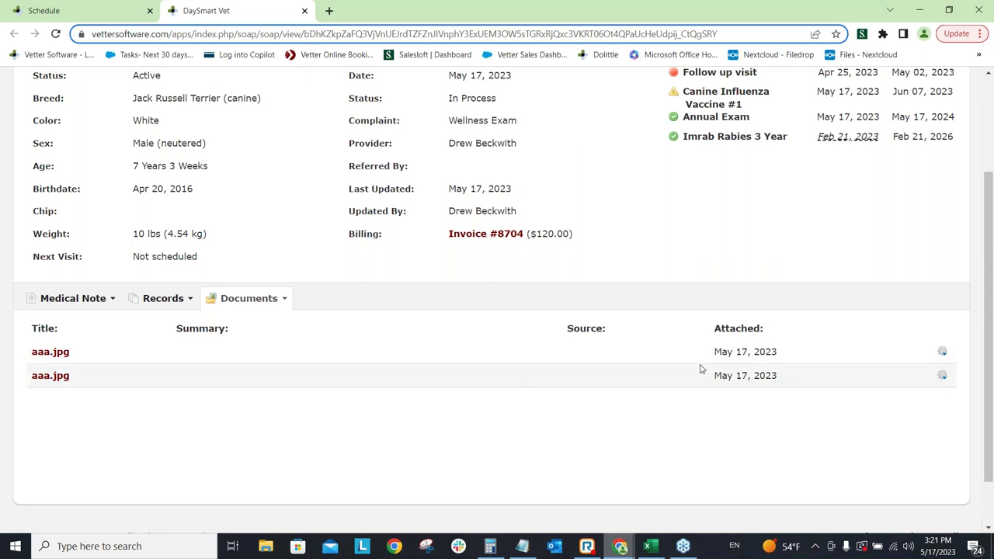
# Open the first aaa.jpg attachment for annotation, circling the wound freehand in red and drawing a red arrow toward it.
pyautogui.click(942, 354)
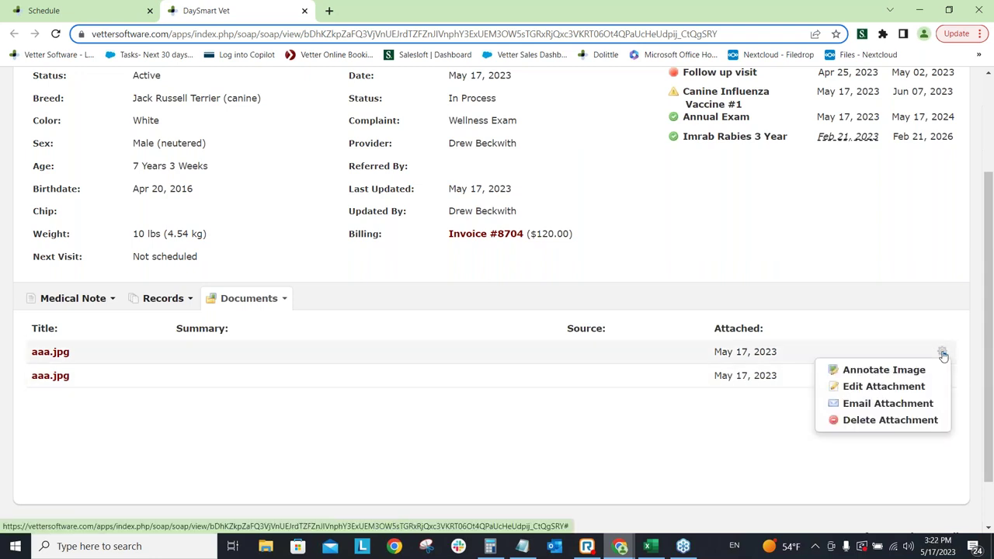
pyautogui.click(898, 372)
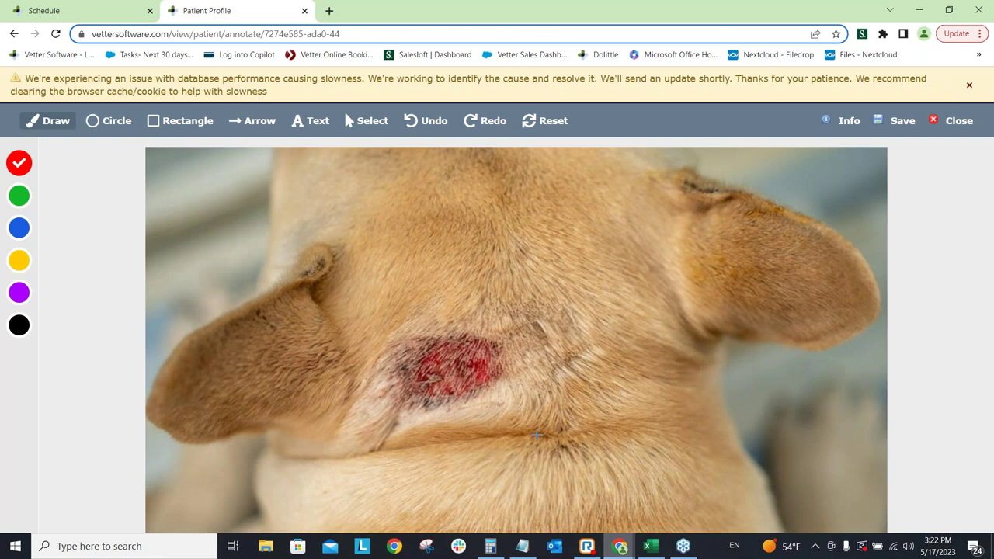
pyautogui.click(969, 85)
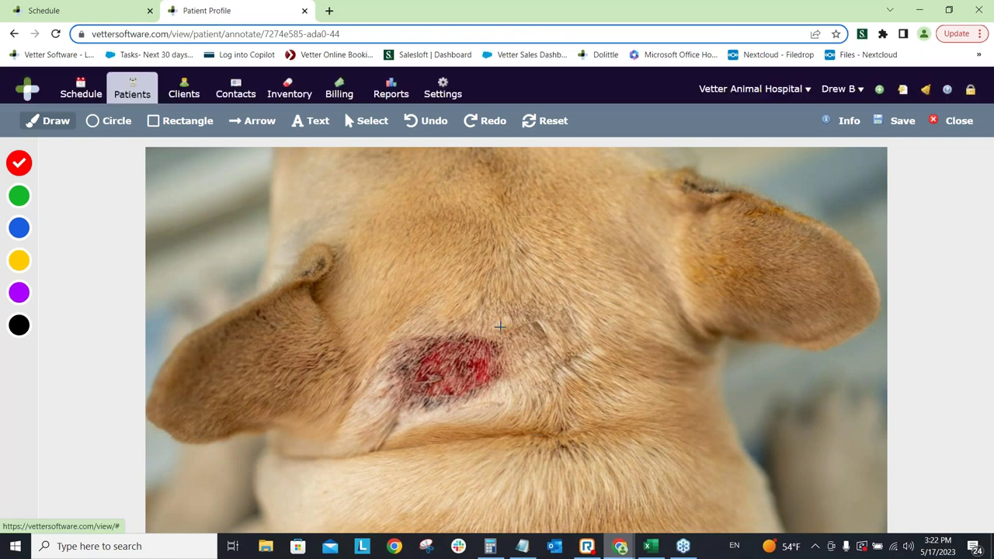
pyautogui.moveTo(444, 320)
pyautogui.mouseDown()
pyautogui.moveTo(483, 363)
pyautogui.moveTo(440, 320)
pyautogui.mouseUp()
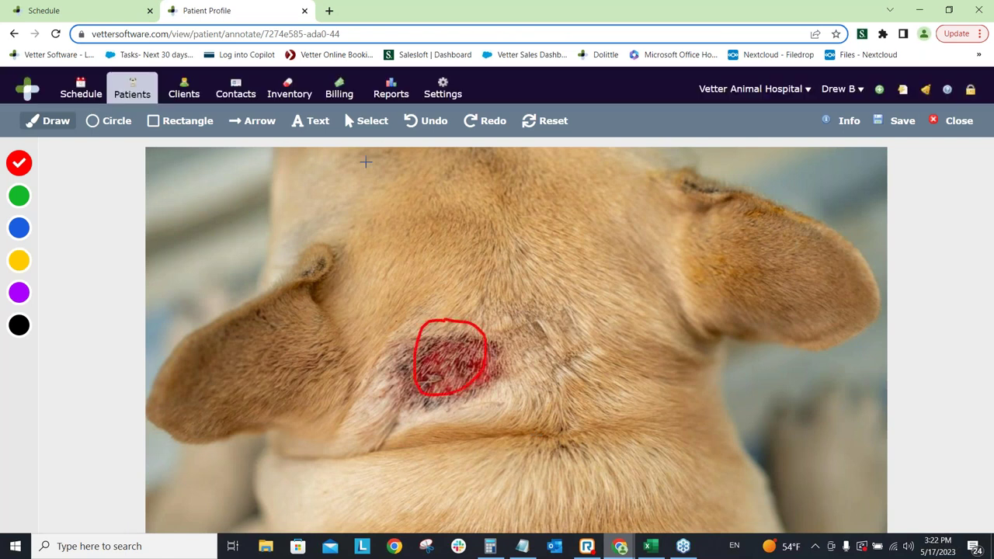
pyautogui.click(366, 128)
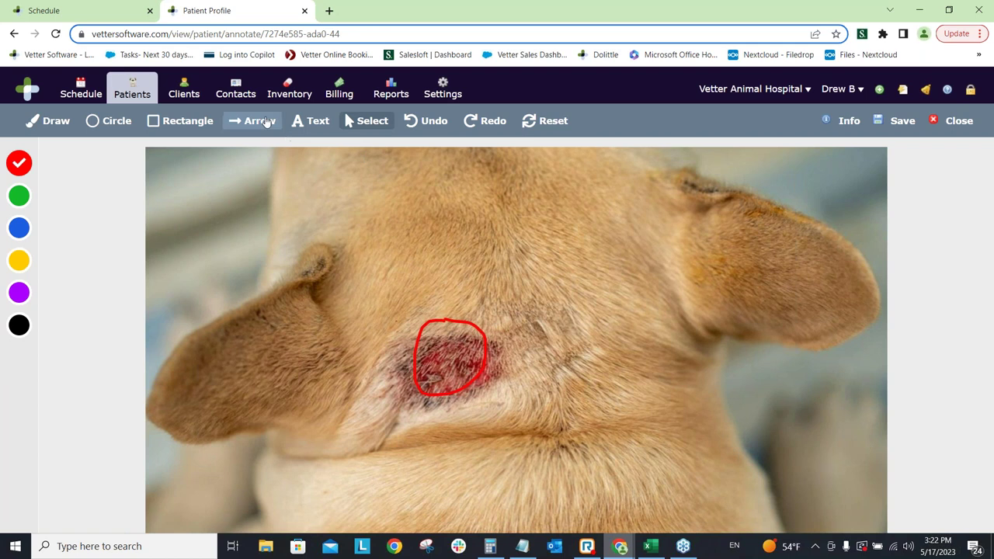
pyautogui.click(261, 122)
pyautogui.moveTo(428, 223); pyautogui.dragTo(450, 295)
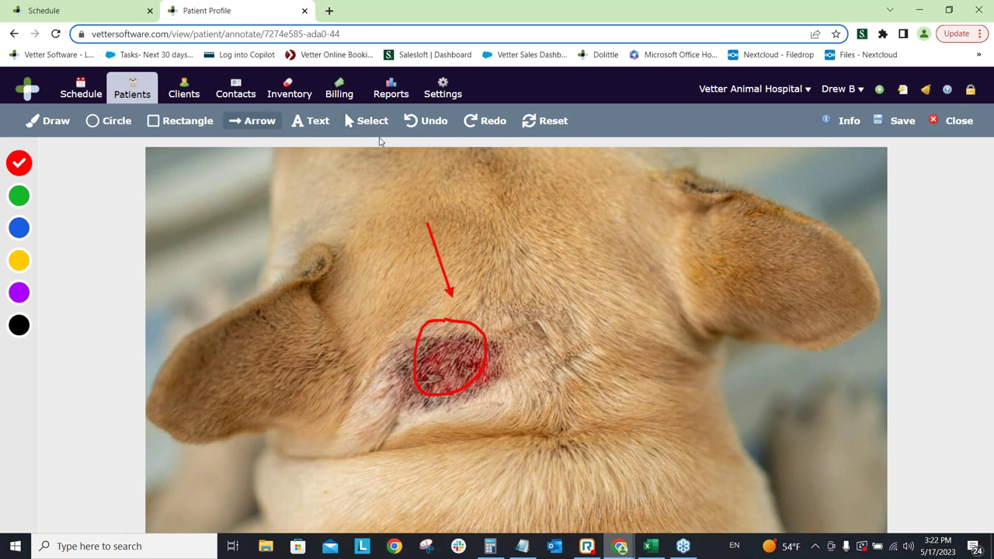
# Add the red text "Notes" beside the arrow on the picture and close the annotation without saving.
pyautogui.click(311, 120)
pyautogui.click(557, 261)
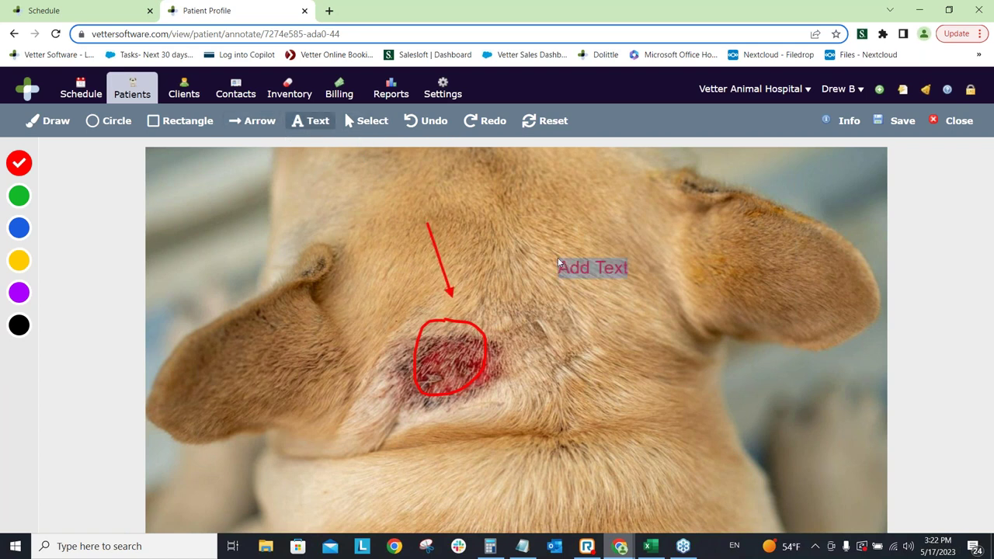
pyautogui.write('Notes')
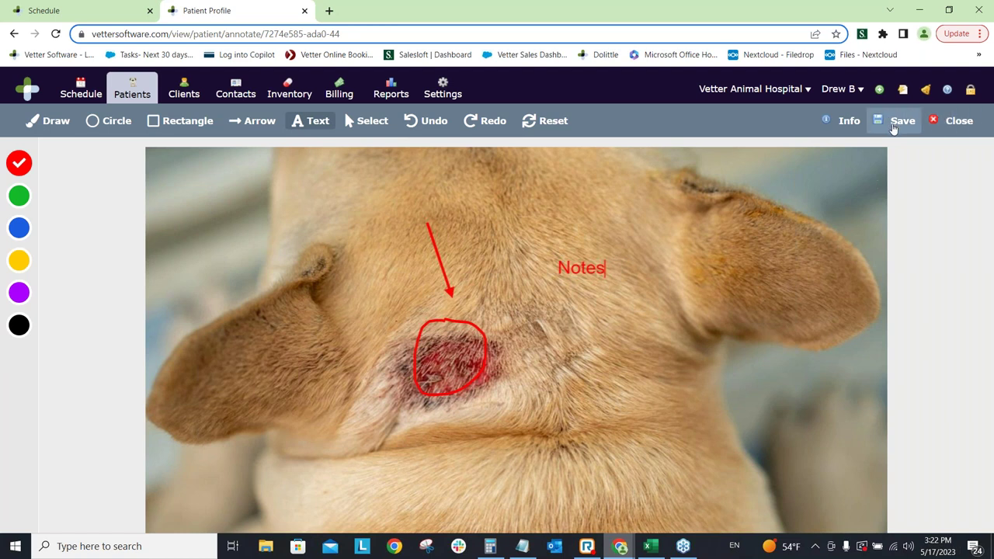
pyautogui.click(941, 121)
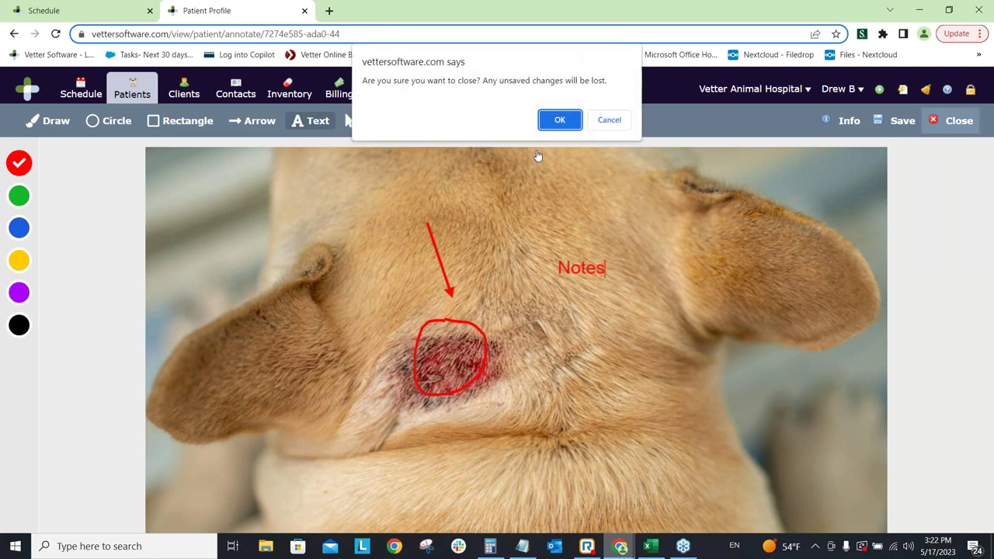
pyautogui.click(557, 120)
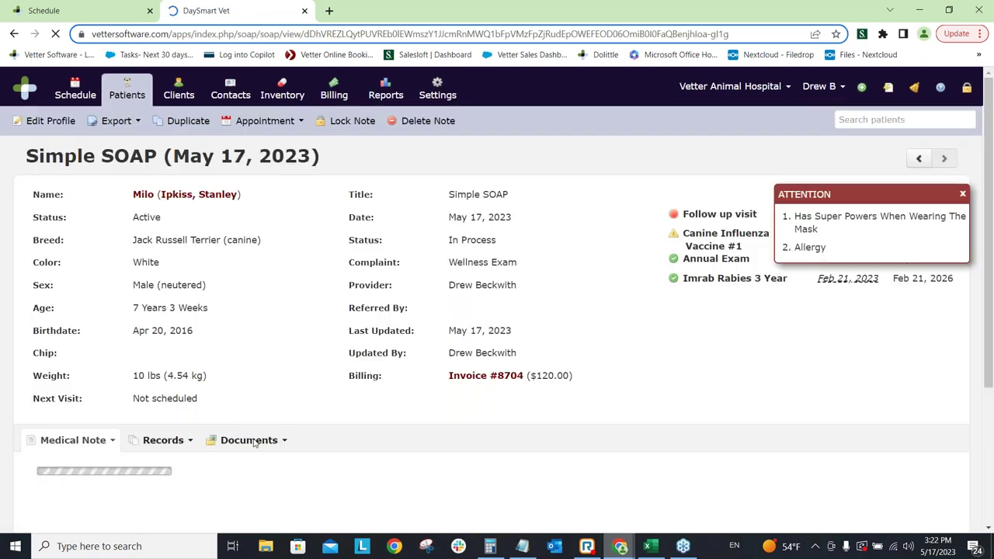
# Open the Vaccination Consent Form from the note's letters and clear its existing signature.
pyautogui.click(254, 440)
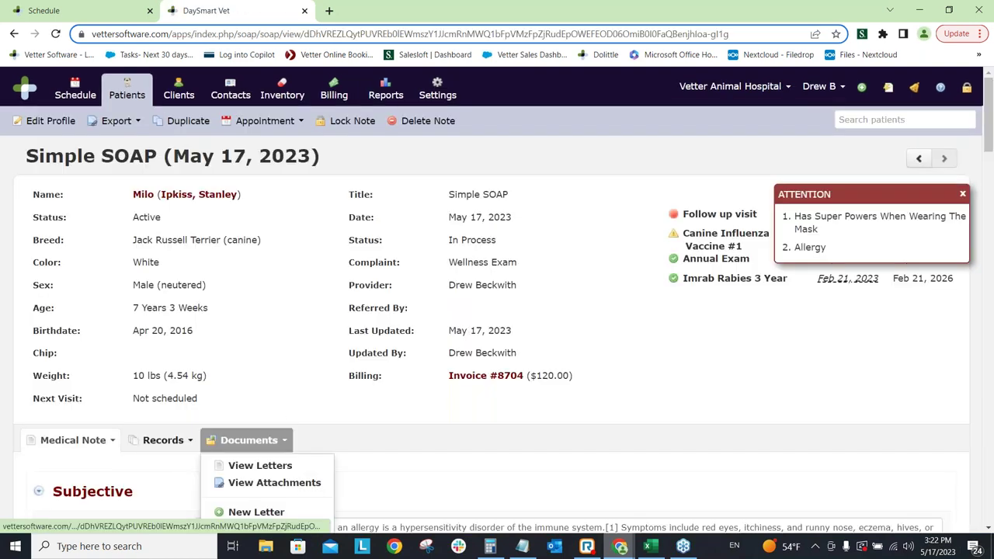
pyautogui.scroll(-1, 291, 435)
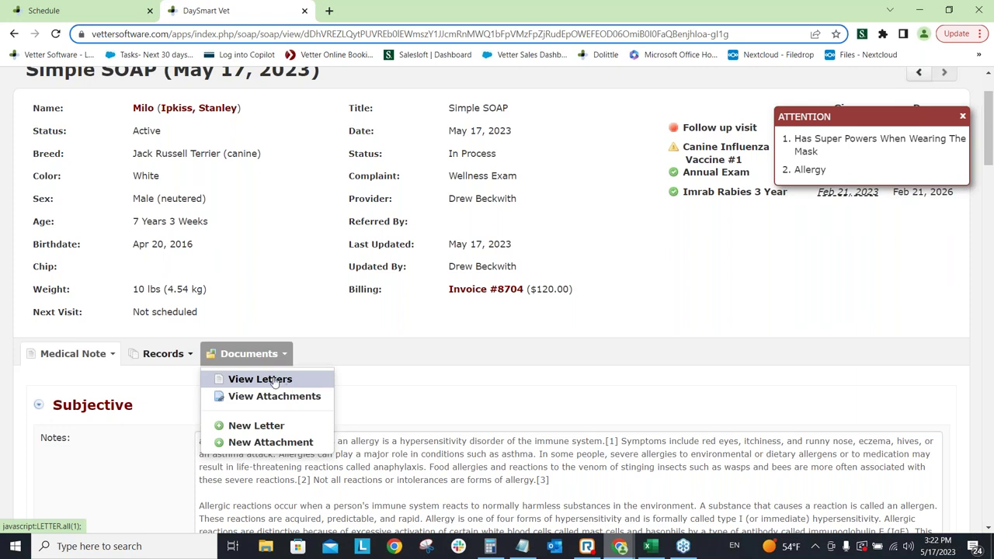
pyautogui.click(295, 381)
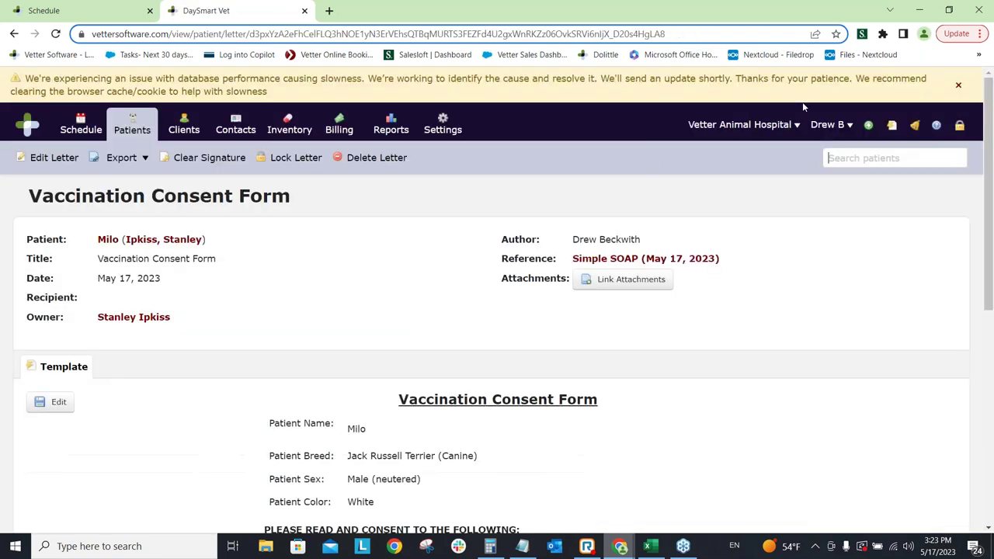
pyautogui.click(959, 85)
pyautogui.scroll(-2, 845, 220)
pyautogui.scroll(-3, 845, 223)
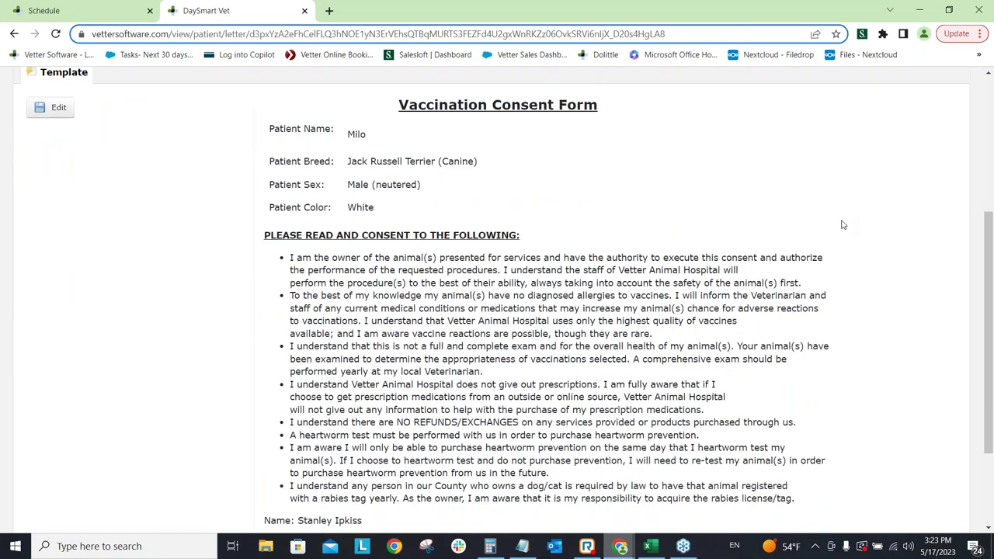
pyautogui.scroll(5, 841, 225)
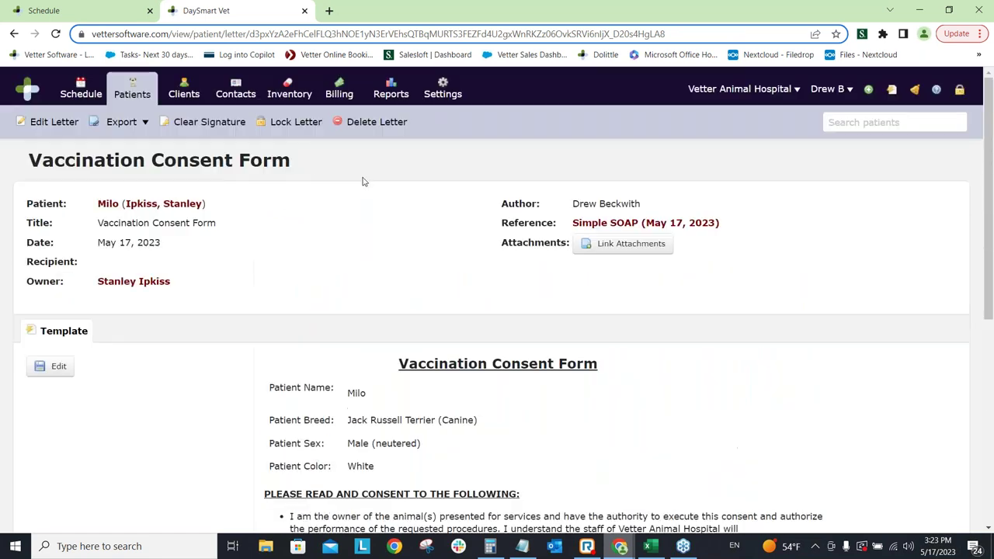
pyautogui.click(222, 124)
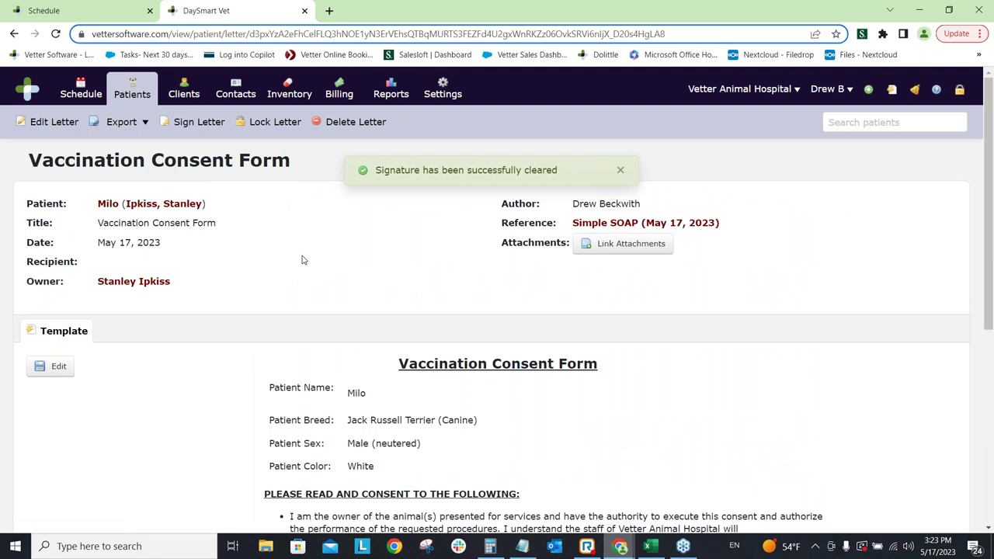
# Open the consent form's template for editing and check the Patient Information fields available for placeholders such as PATIENT_SEX.
pyautogui.scroll(-1, 33, 300)
pyautogui.click(49, 282)
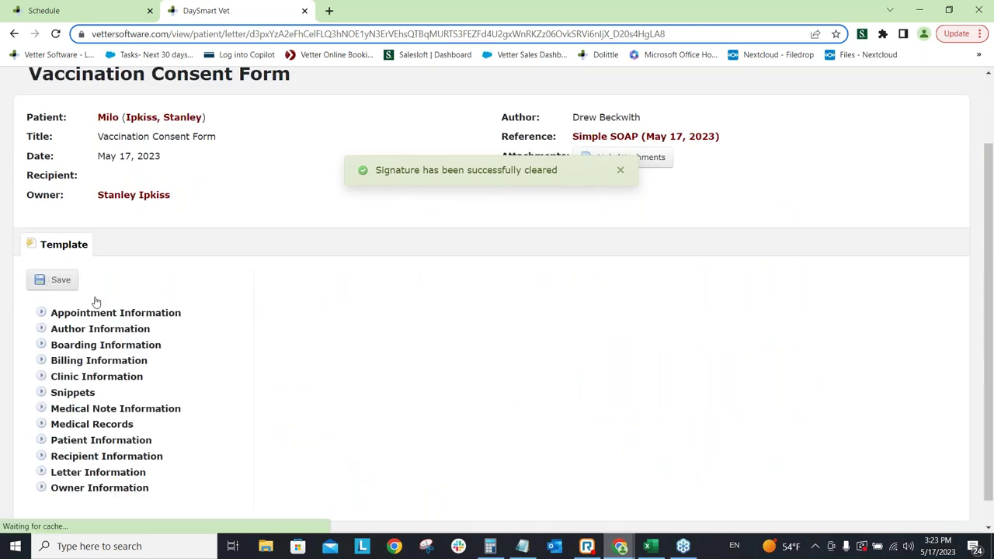
pyautogui.scroll(-1, 229, 256)
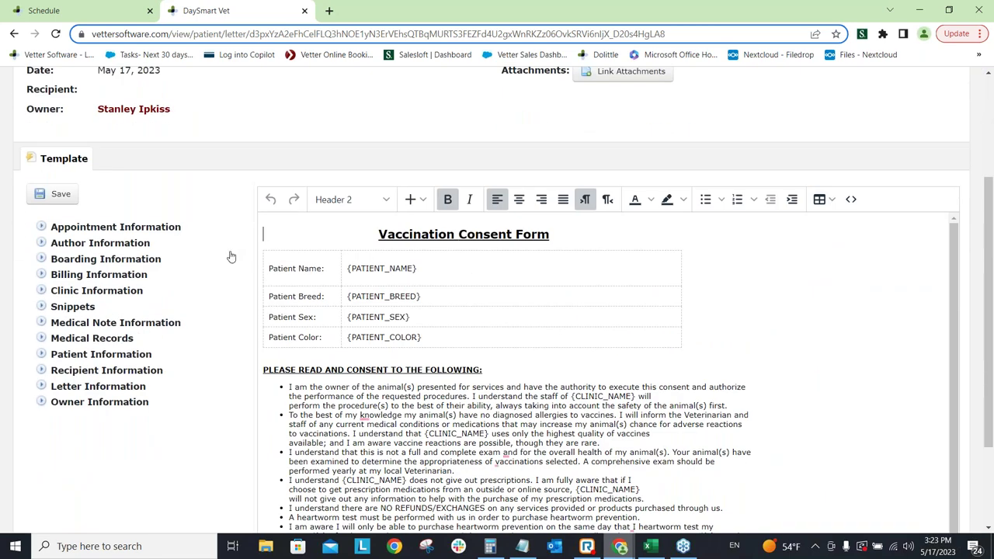
pyautogui.scroll(-1, 230, 256)
pyautogui.doubleClick(381, 231)
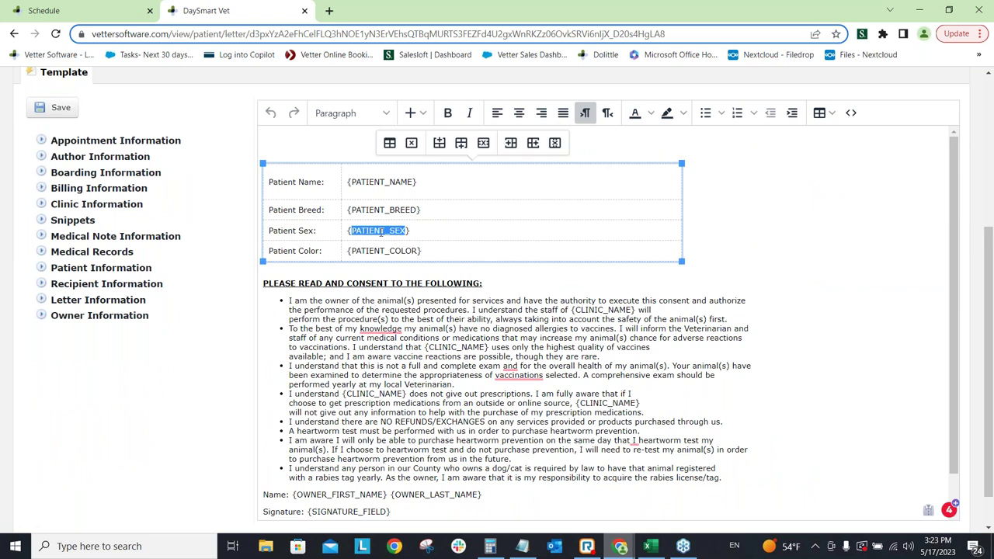
pyautogui.click(56, 268)
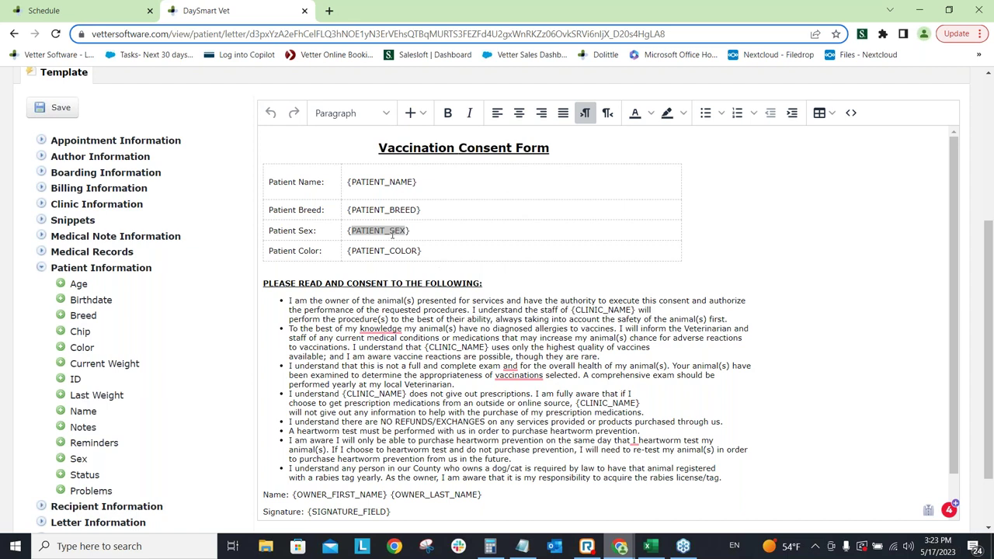
pyautogui.scroll(-2, 408, 300)
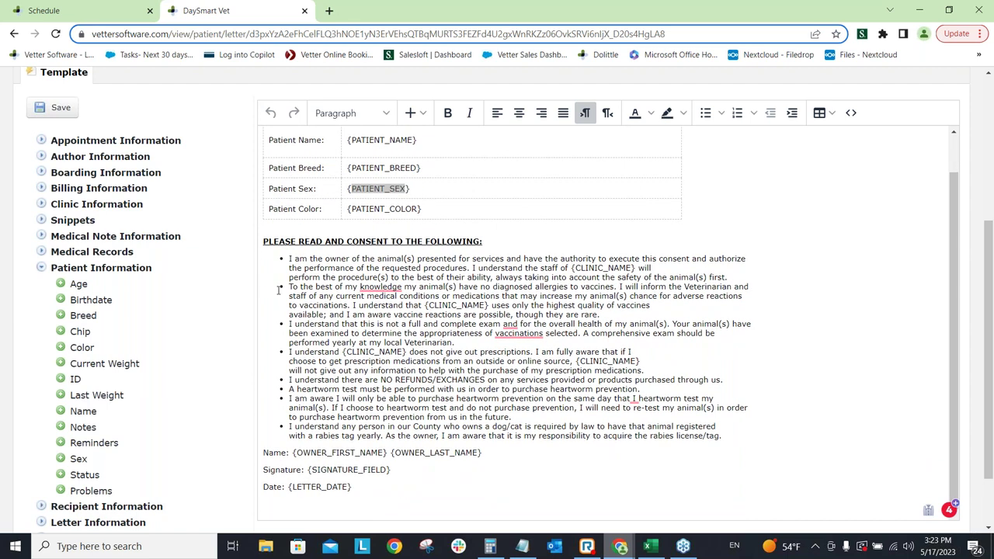
pyautogui.click(103, 268)
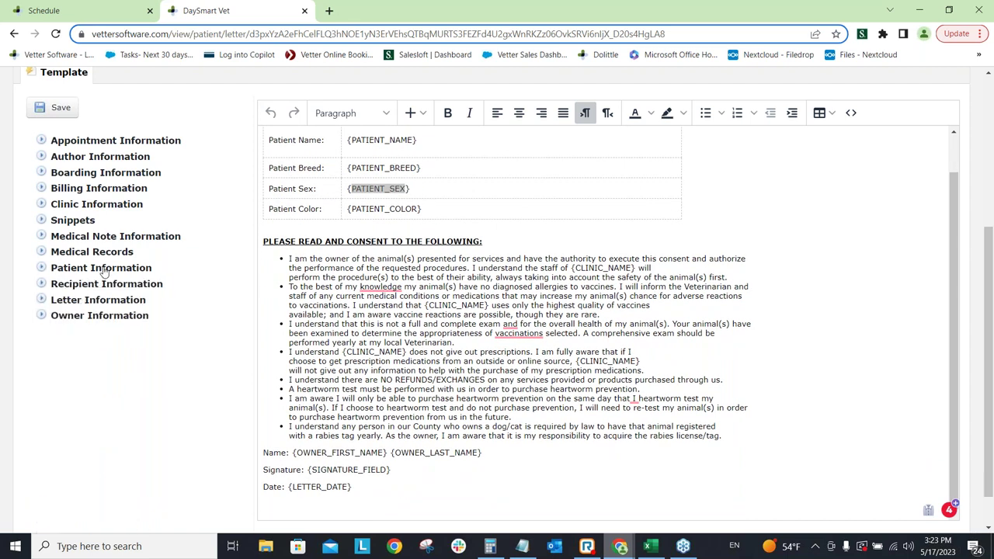
# Highlight the SIGNATURE_FIELD placeholder, check the Letter Information fields that supply it, and save the consent form's template.
pyautogui.moveTo(385, 470); pyautogui.dragTo(321, 470)
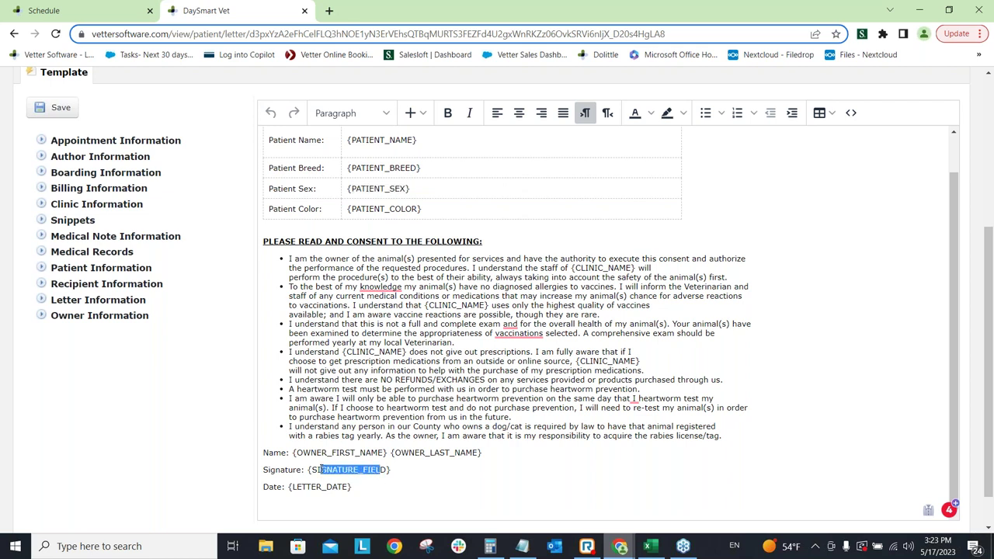
pyautogui.click(74, 301)
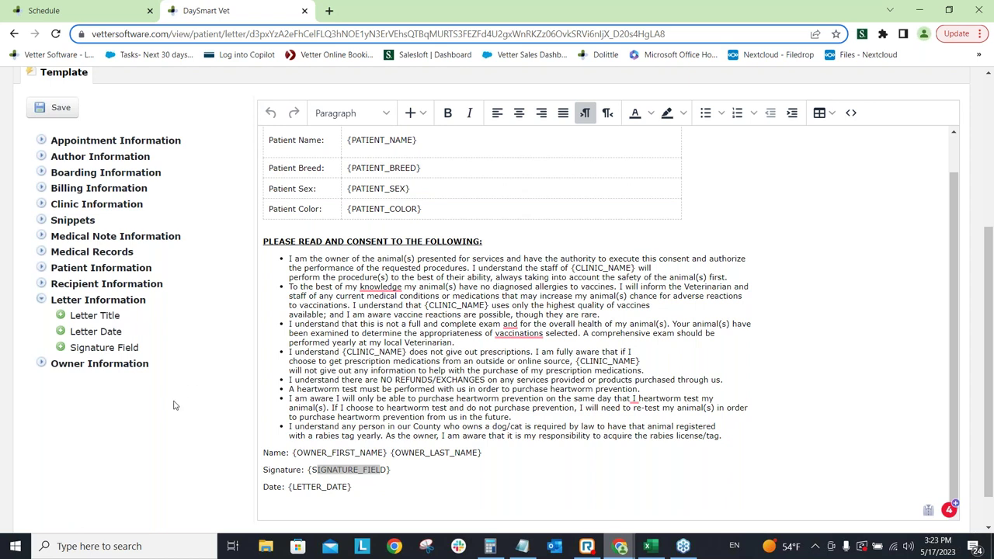
pyautogui.scroll(2, 174, 405)
pyautogui.click(66, 196)
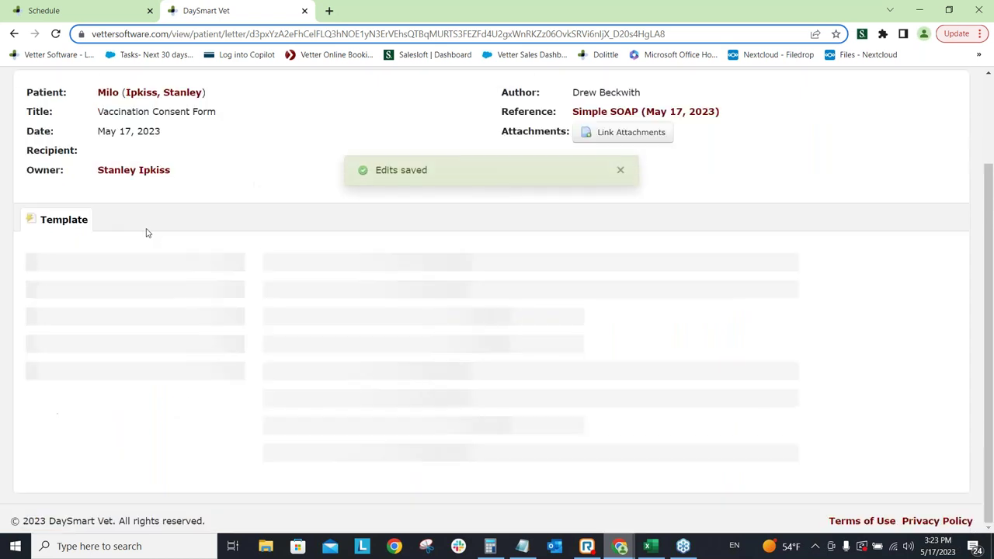
# Sign the Vaccination Consent Form with a hand-drawn owner's signature and check its placement at the end of the form.
pyautogui.scroll(-1, 146, 230)
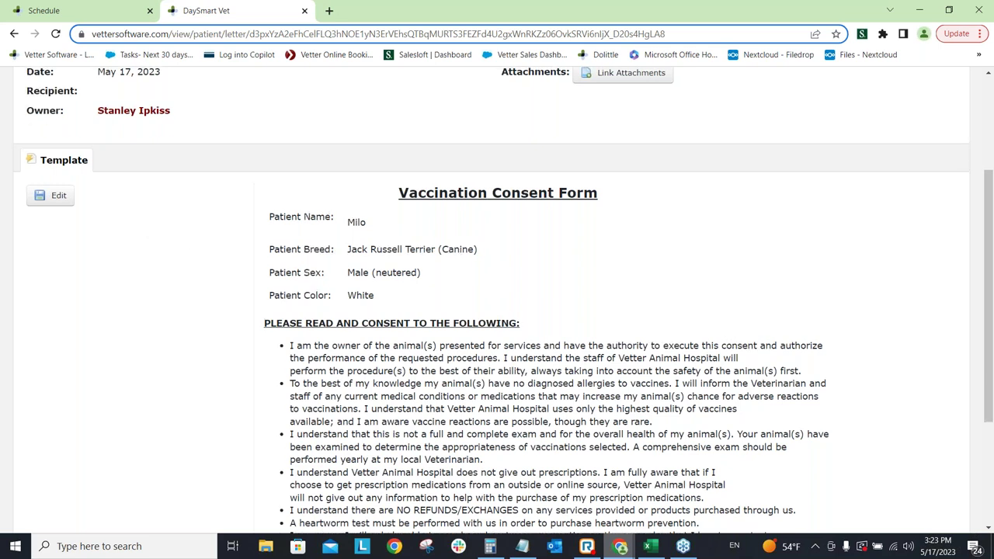
pyautogui.scroll(2, 278, 246)
pyautogui.click(200, 126)
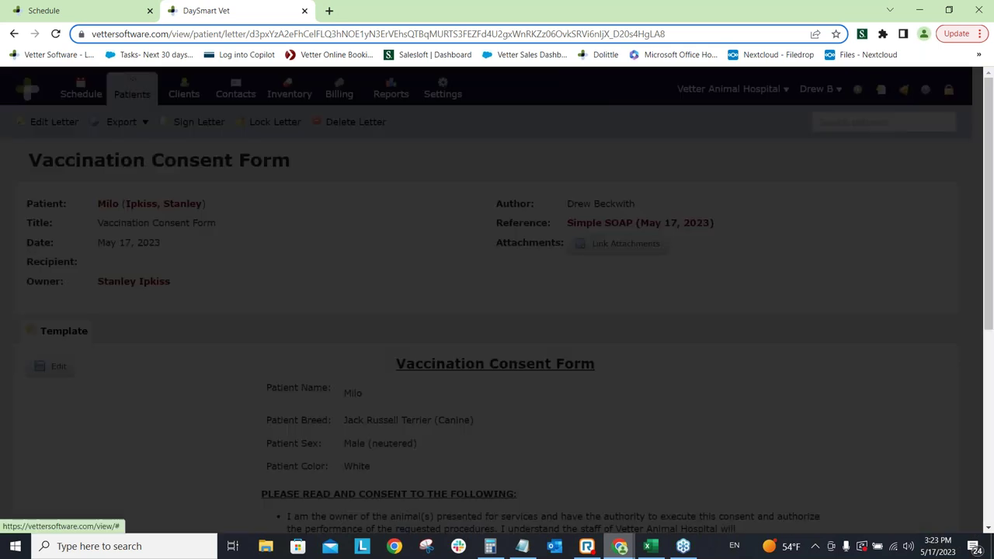
pyautogui.moveTo(380, 195)
pyautogui.mouseDown()
pyautogui.moveTo(370, 205)
pyautogui.moveTo(441, 229)
pyautogui.moveTo(519, 185)
pyautogui.moveTo(540, 234)
pyautogui.moveTo(474, 264)
pyautogui.moveTo(463, 193)
pyautogui.mouseUp()
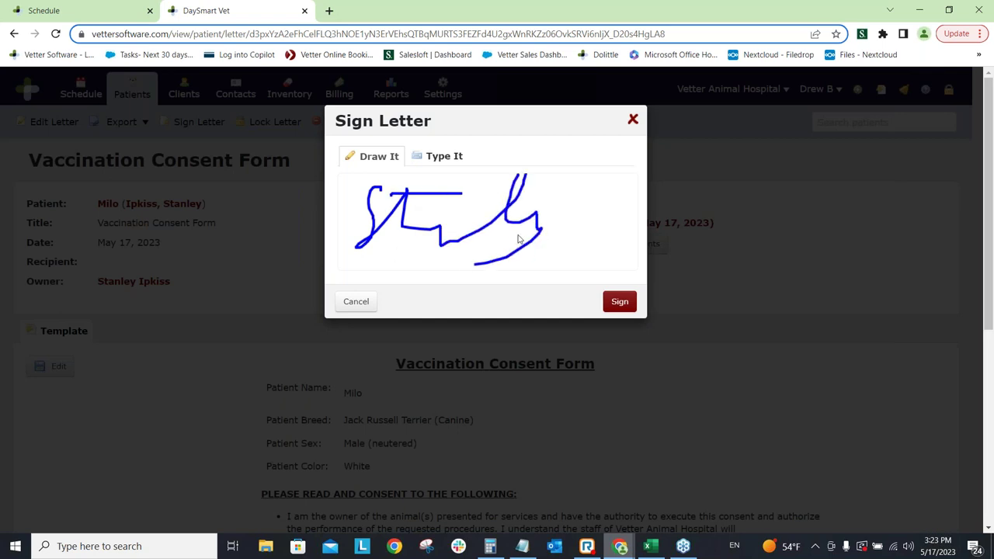
pyautogui.click(619, 301)
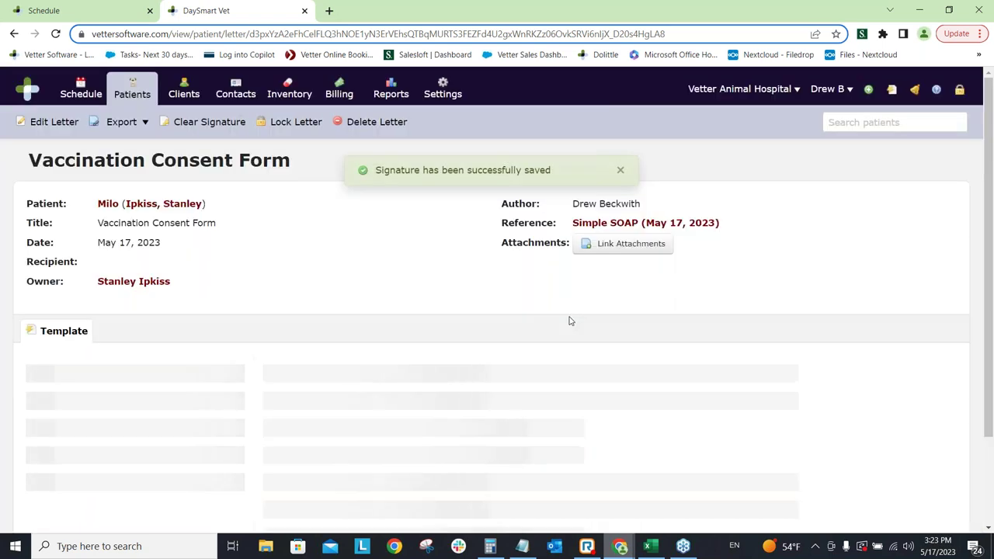
pyautogui.scroll(-5, 531, 333)
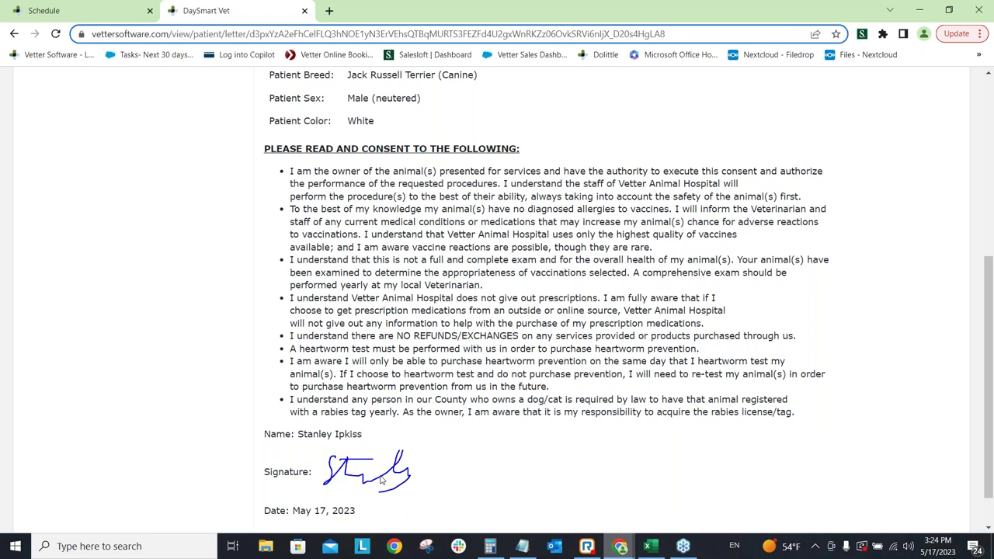
pyautogui.scroll(3, 380, 480)
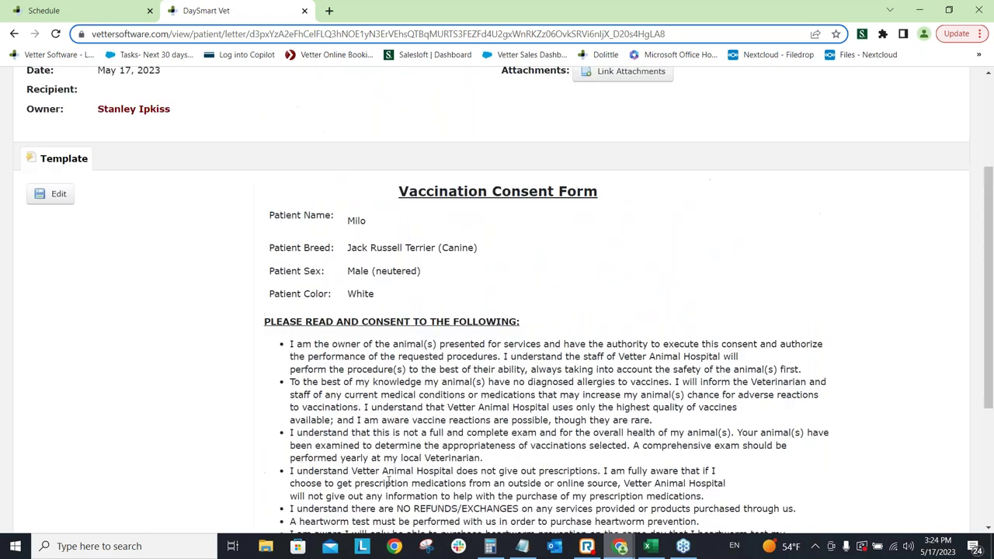
pyautogui.scroll(1, 388, 480)
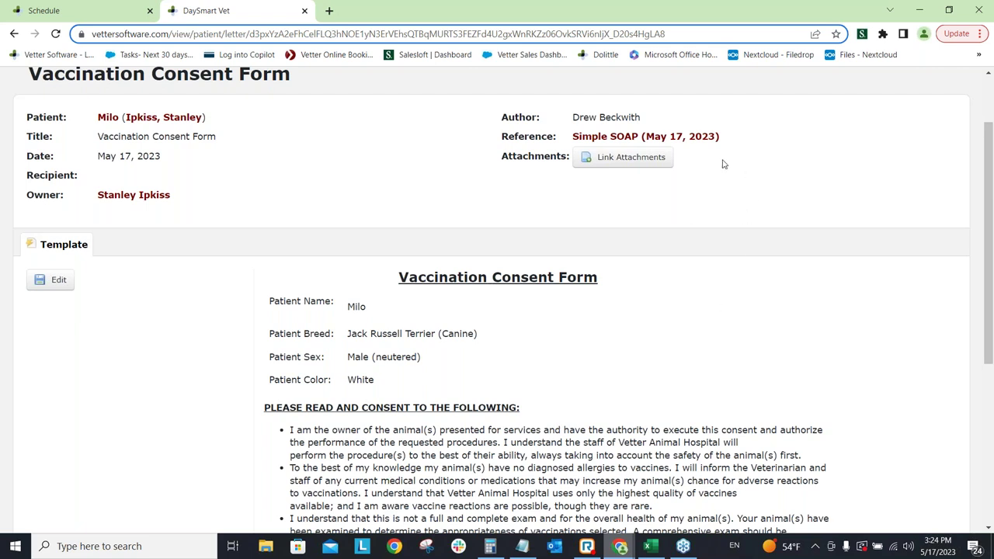
# Return through the referenced Simple SOAP note to the day's schedule, dismissing the slowness notice and showing the morning appointments.
pyautogui.click(699, 140)
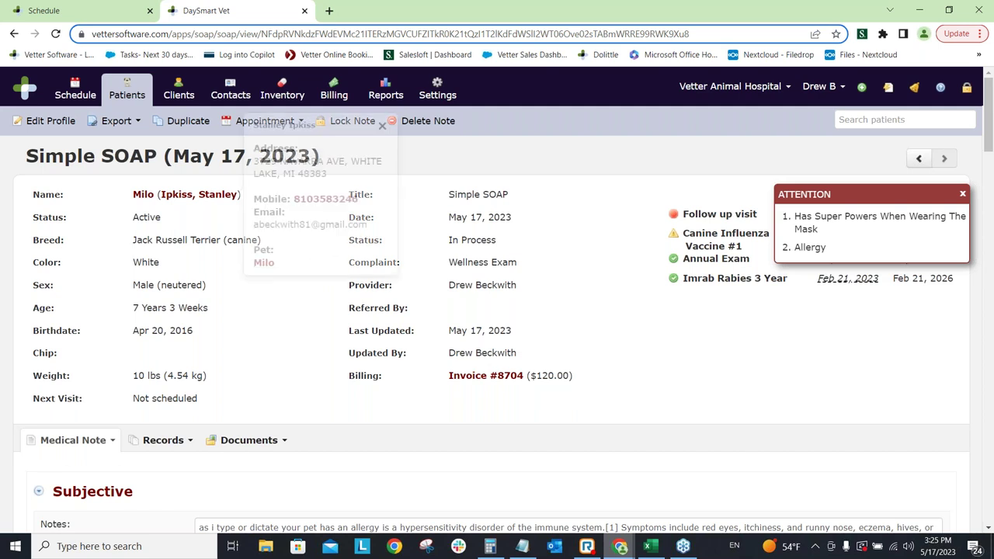
pyautogui.click(75, 95)
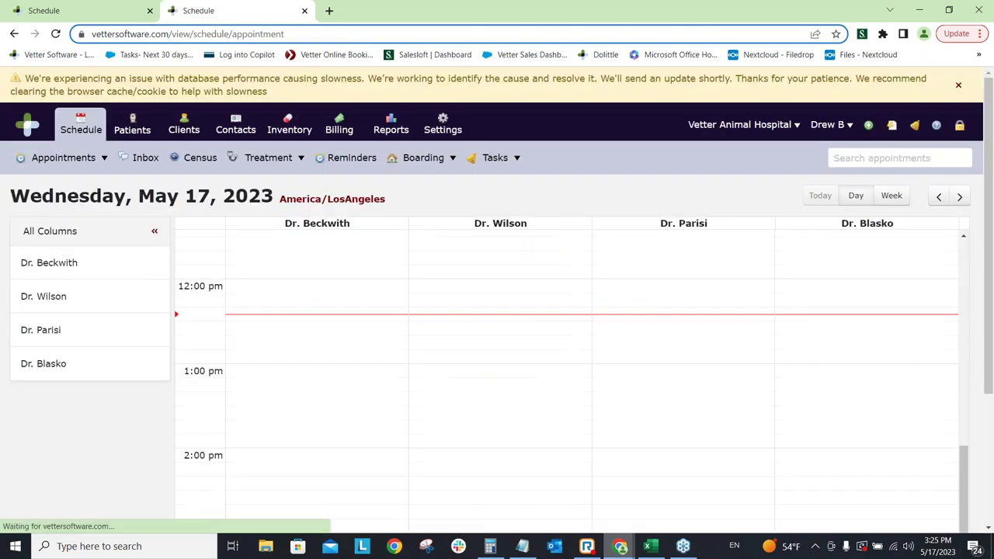
pyautogui.click(959, 86)
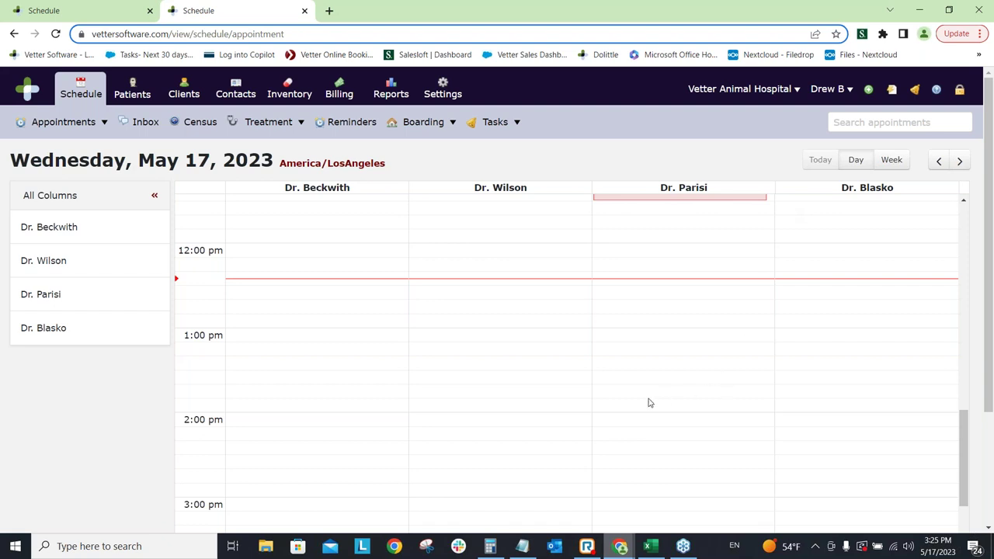
pyautogui.scroll(1, 649, 403)
pyautogui.scroll(2, 650, 407)
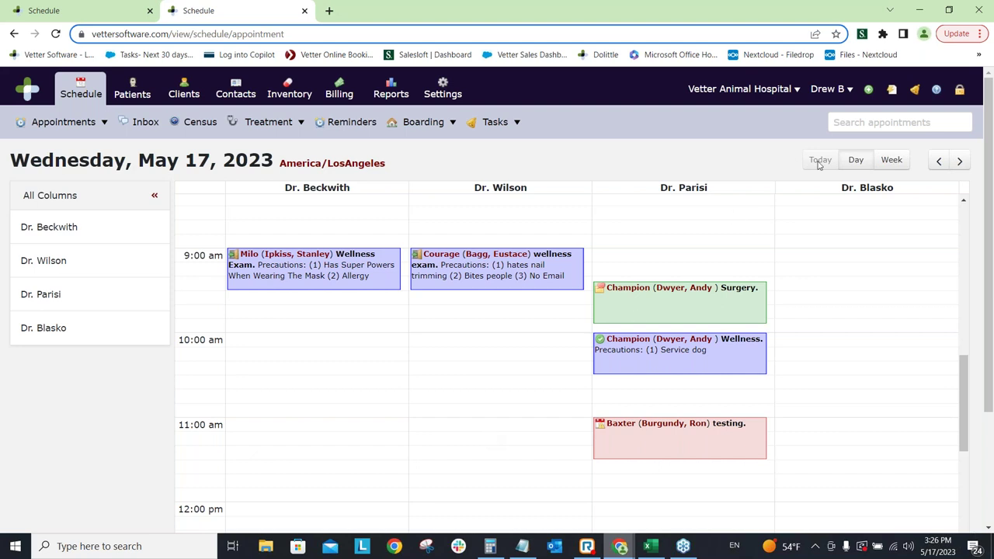
# Open the Help Desk site to view its topics and support contact details, and close it to return to the schedule.
pyautogui.click(932, 93)
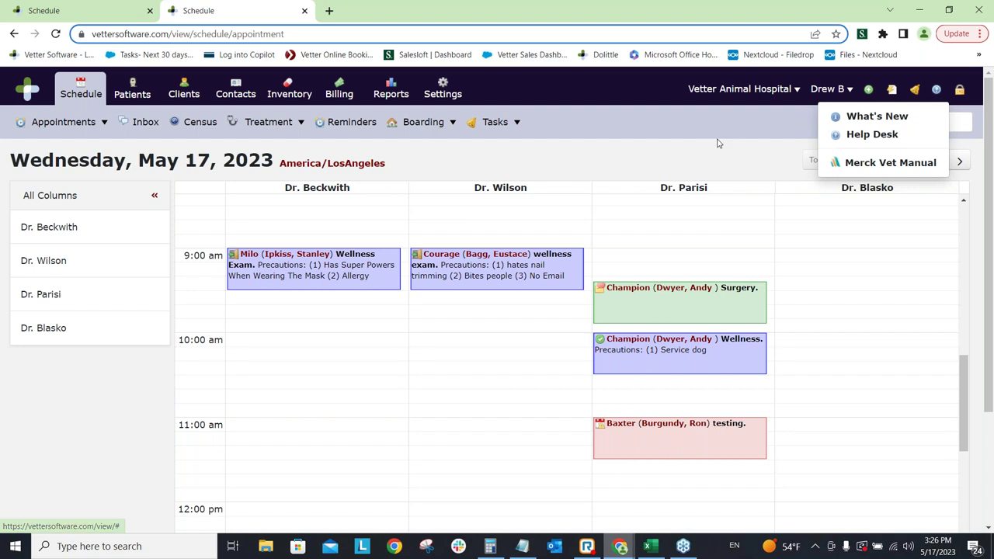
pyautogui.click(698, 157)
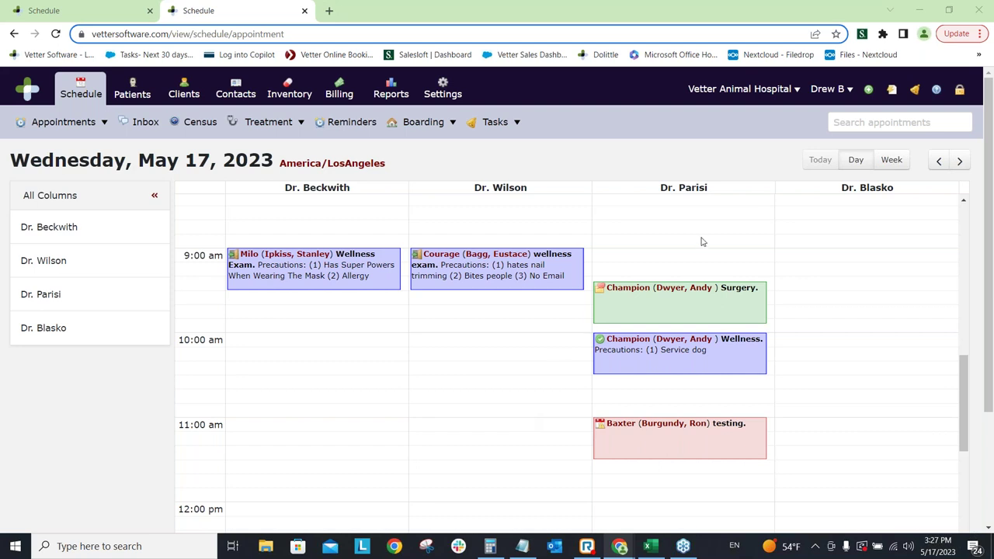
pyautogui.click(936, 91)
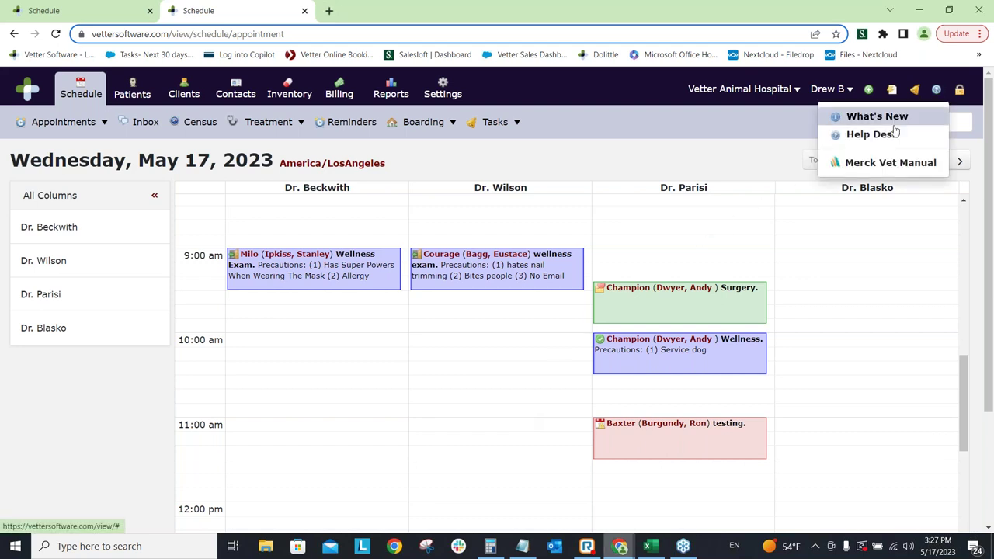
pyautogui.click(891, 137)
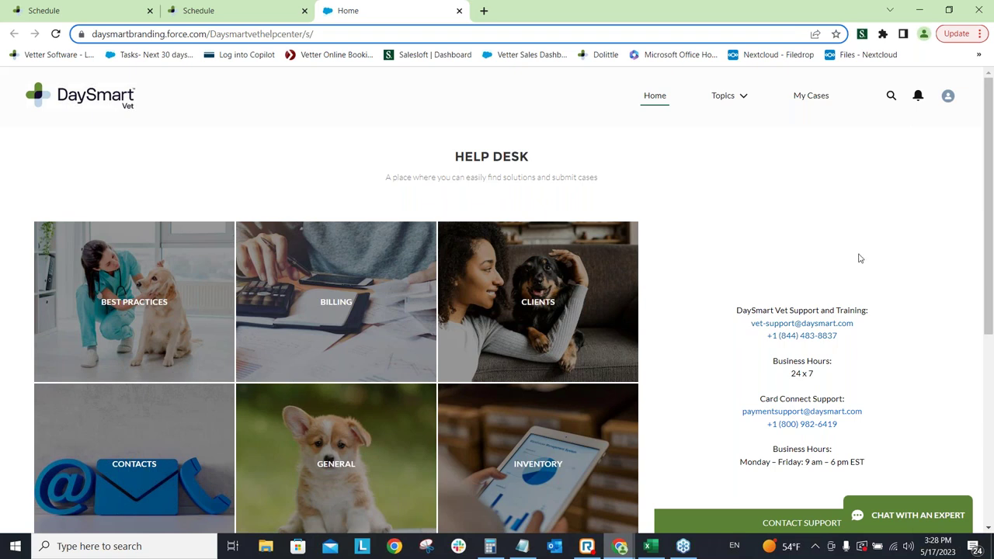
pyautogui.click(620, 546)
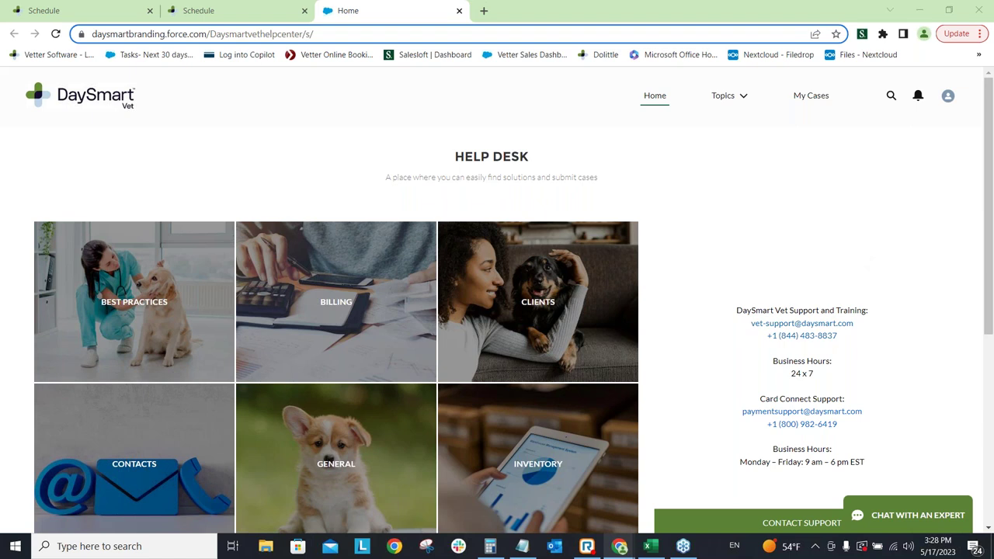
pyautogui.click(459, 11)
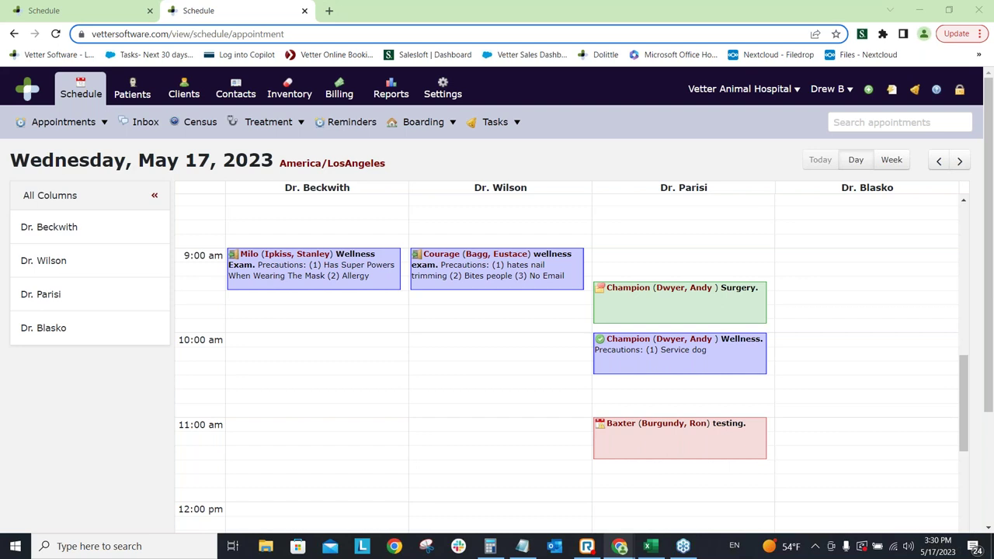
# Search Google for "daysmart vet" in a new browser tab and open the DaySmart Vet website.
pyautogui.click(329, 11)
pyautogui.click(400, 268)
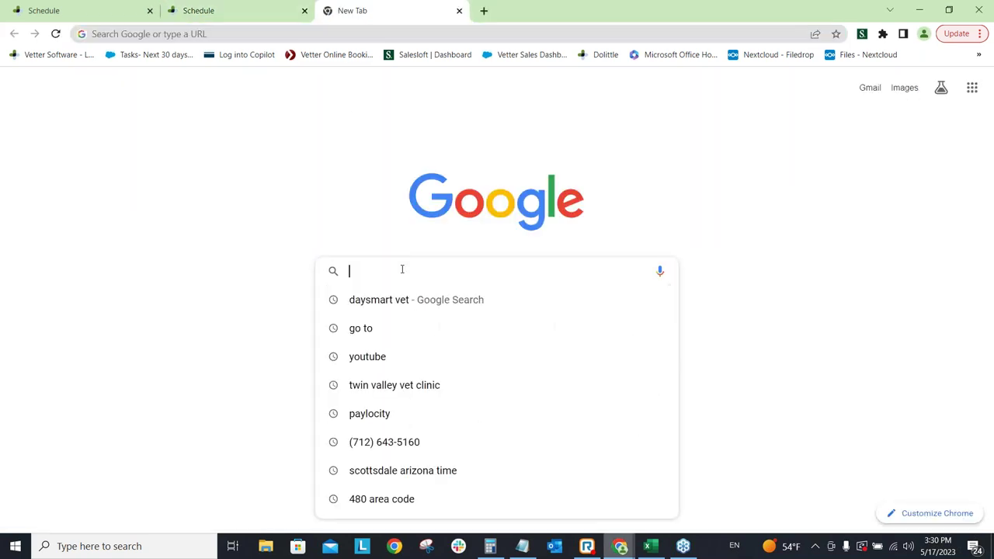
pyautogui.click(389, 305)
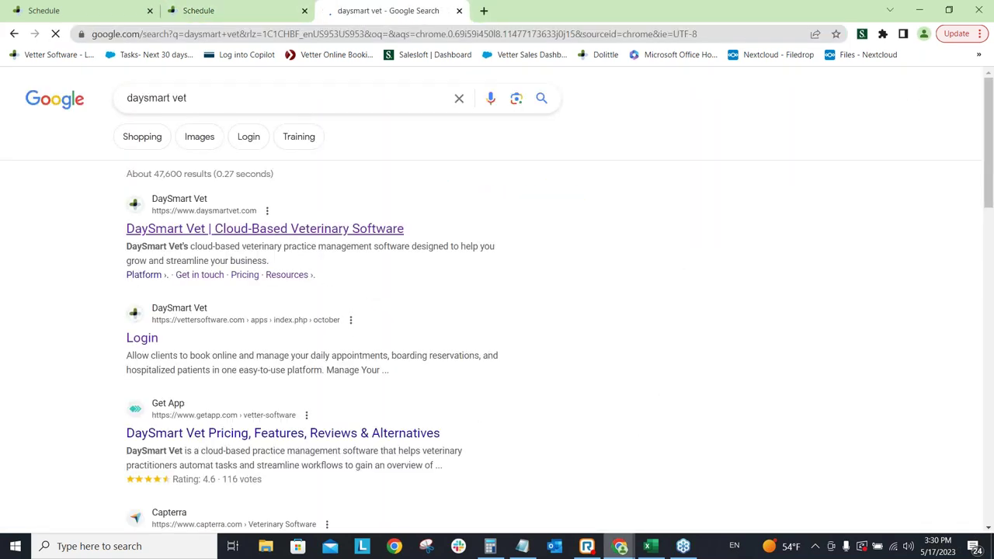
pyautogui.click(302, 236)
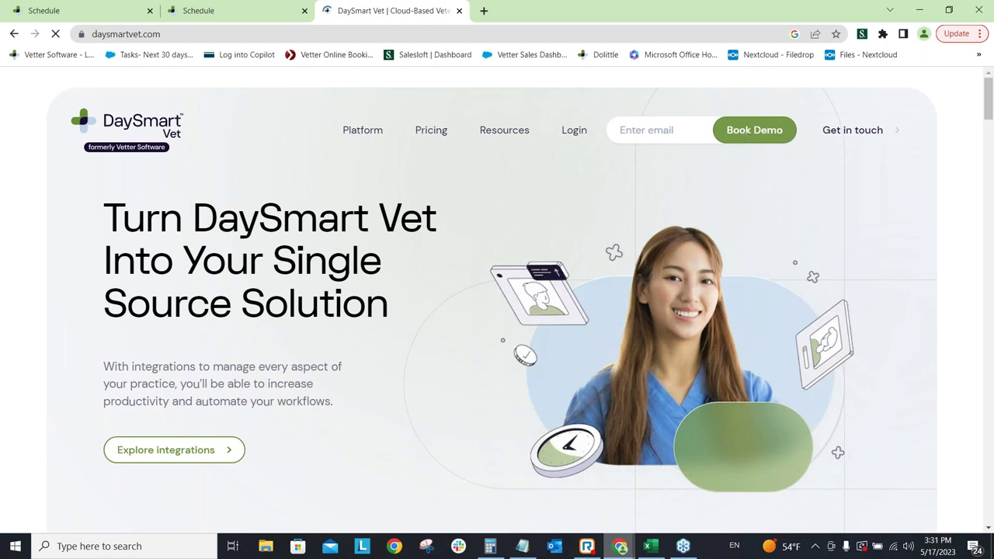
# Look through the DaySmart Vet homepage for the Contact Us details, the social media links and The Latest articles.
pyautogui.scroll(-1, 678, 256)
pyautogui.scroll(-10, 678, 257)
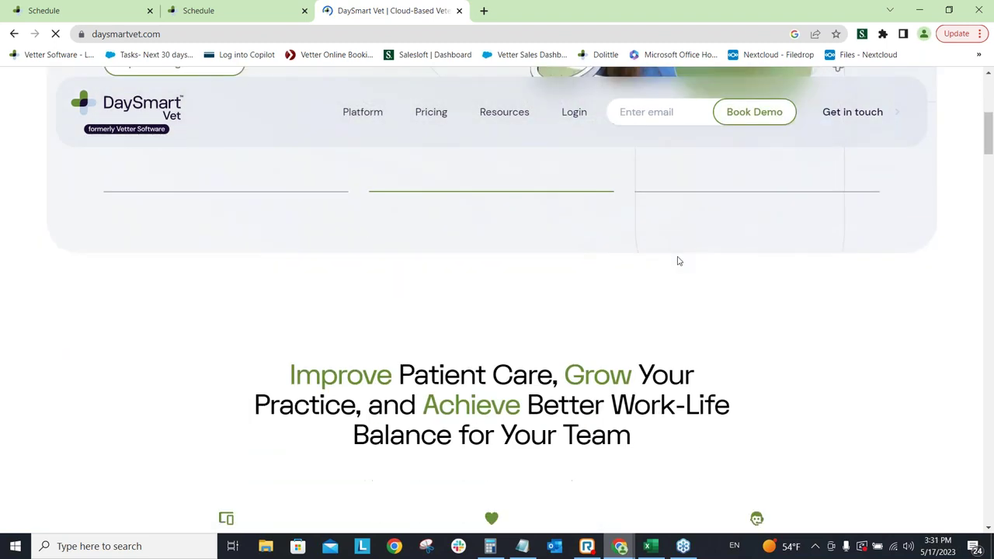
pyautogui.scroll(-10, 676, 258)
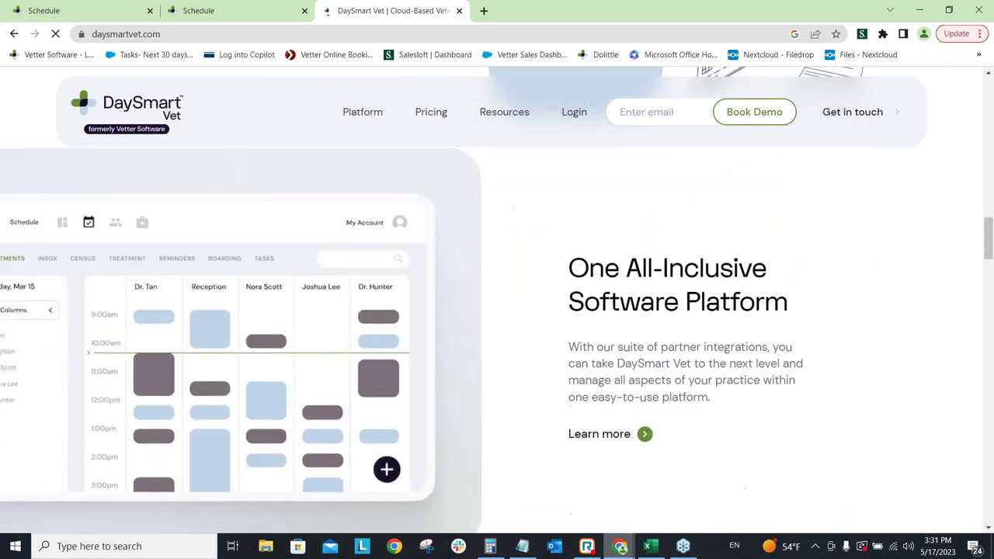
pyautogui.scroll(-10, 676, 261)
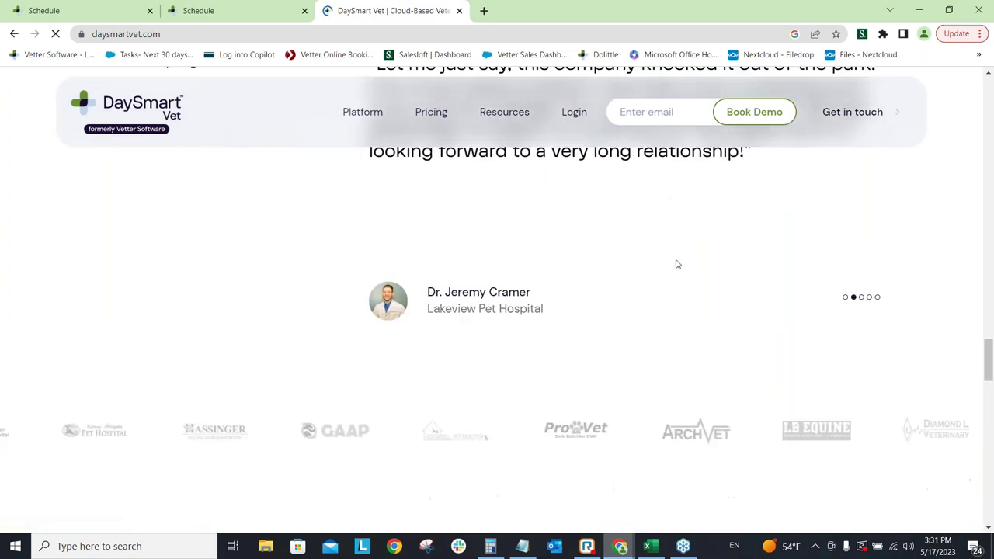
pyautogui.scroll(-10, 673, 267)
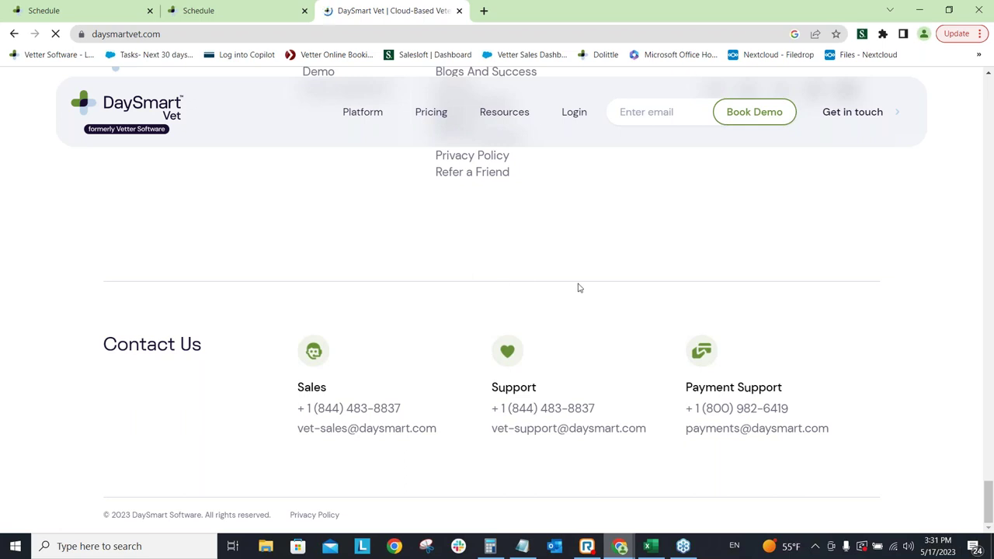
pyautogui.scroll(5, 605, 287)
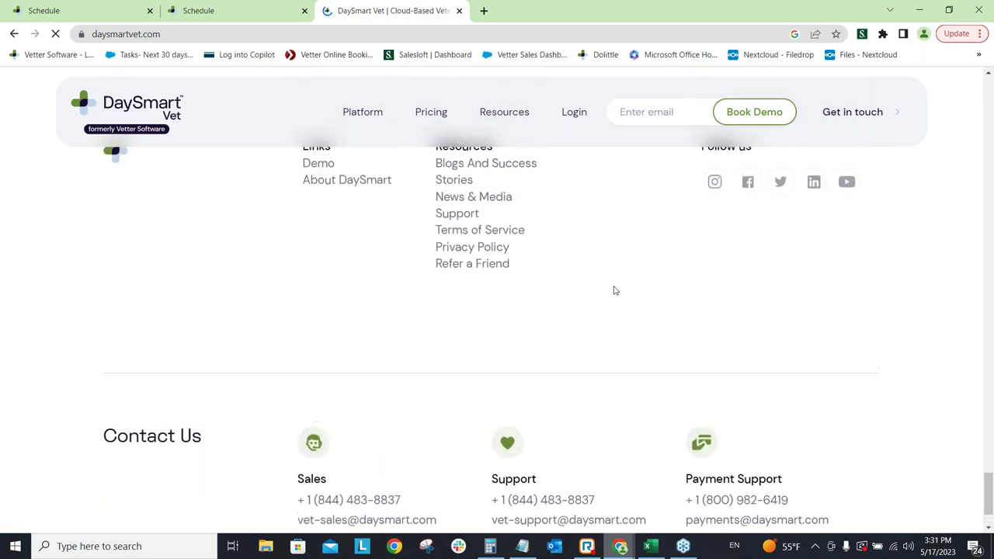
pyautogui.scroll(8, 614, 299)
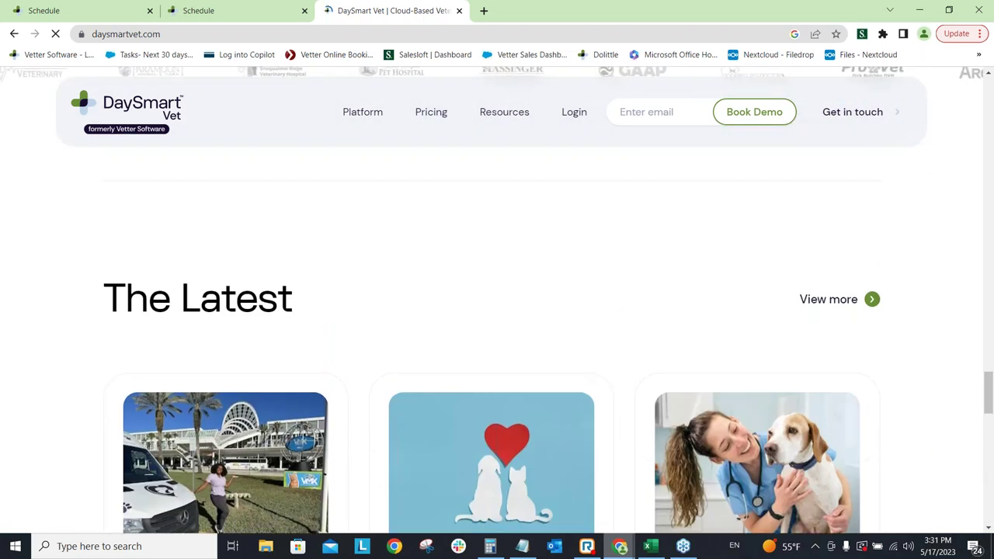